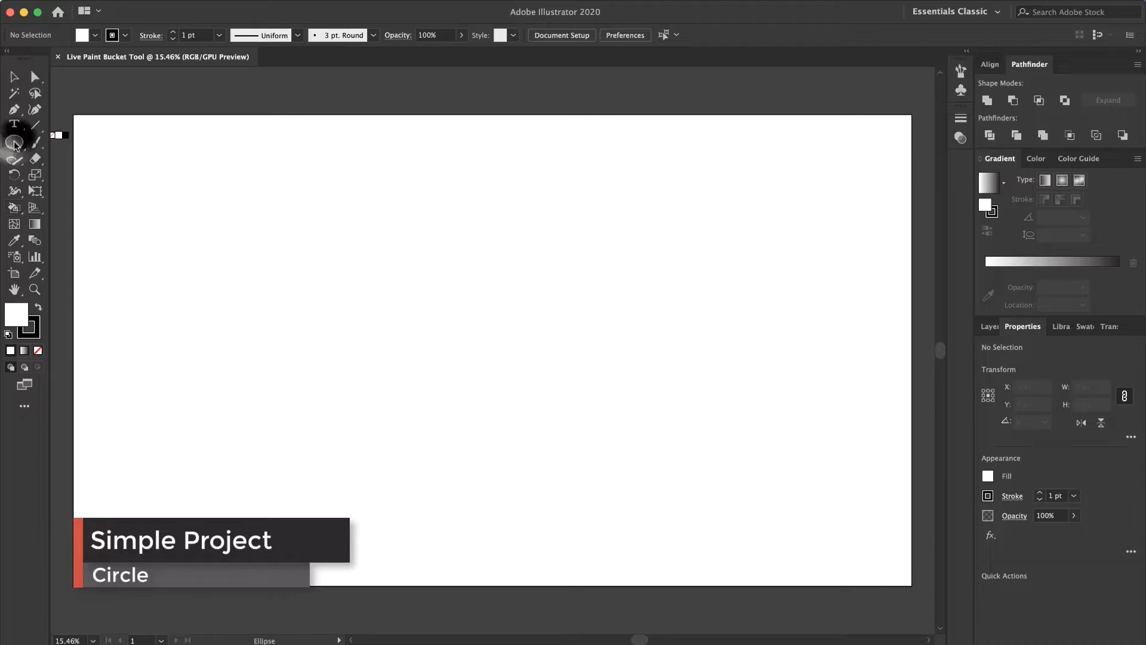
- Draw a circle about 981 px in diameter, centred on the artboard, with the Ellipse tool
click(14, 142)
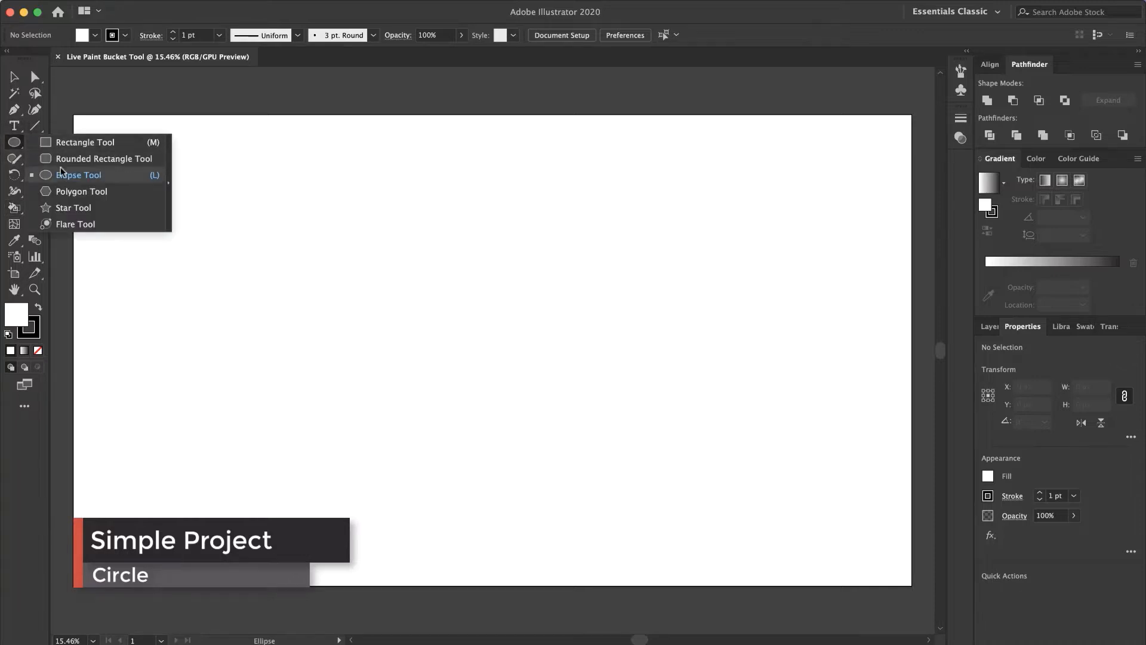
click(78, 175)
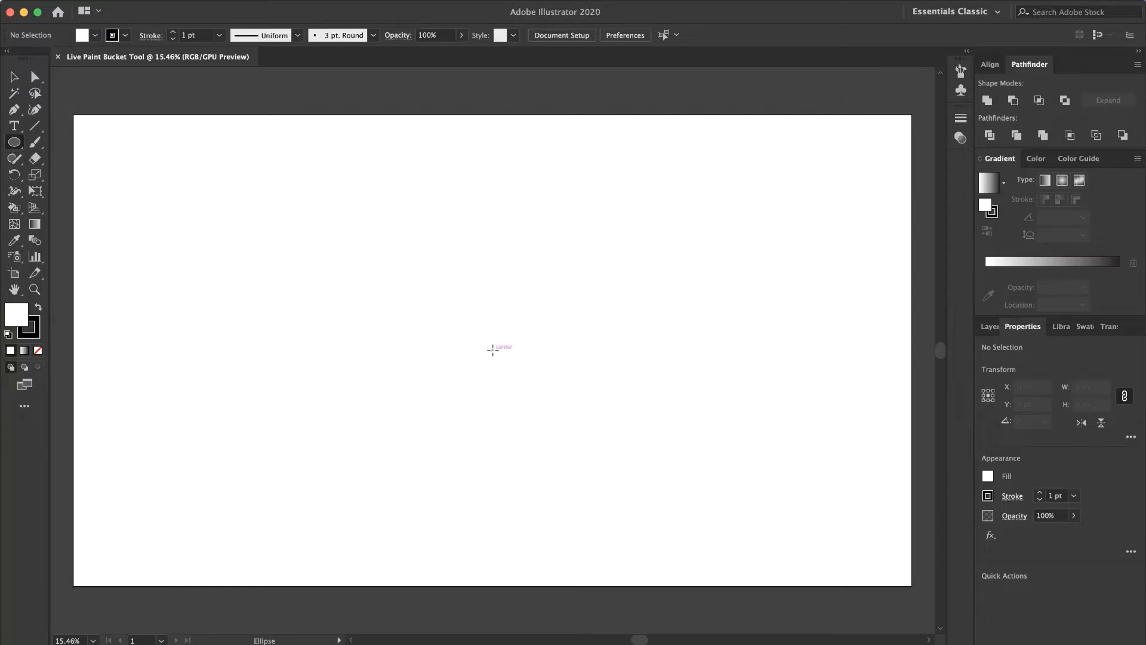
drag(493, 349, 600, 445)
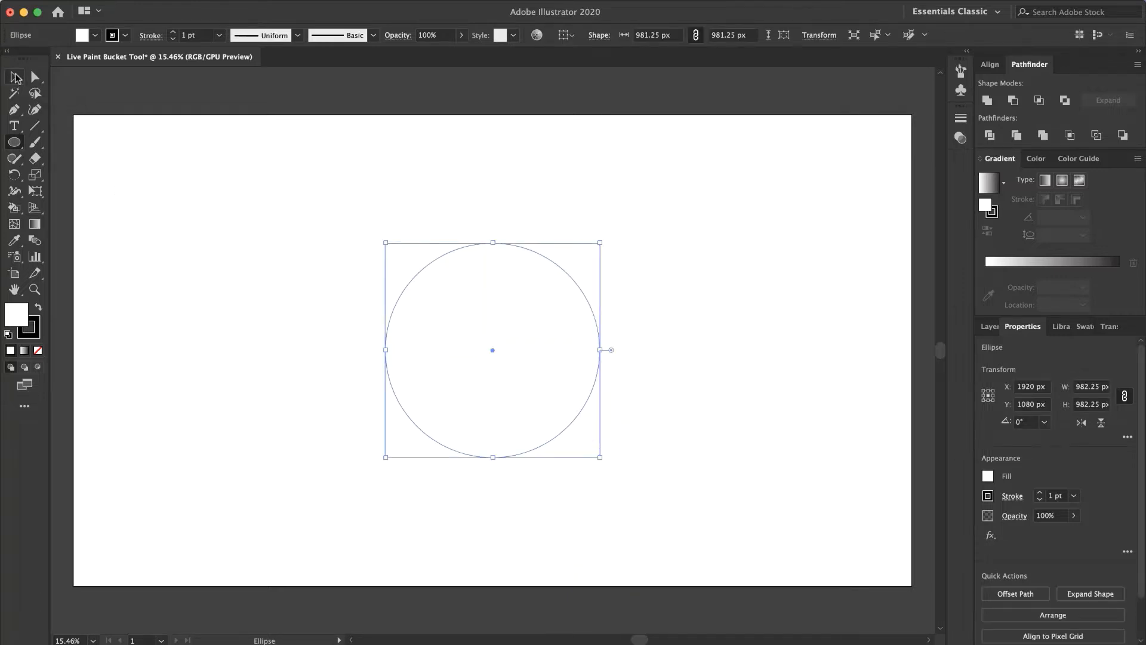
- Duplicate the circle horizontally to both sides, offsetting each copy by one radius so the two copies meet at the original's centre
click(15, 78)
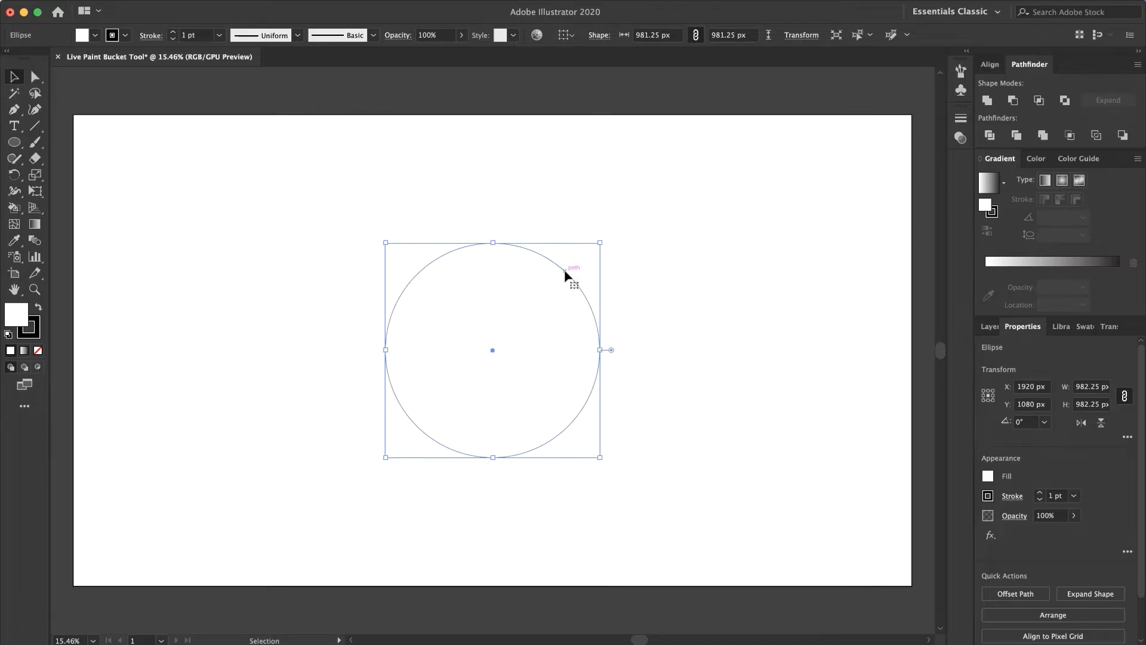
key(alt)
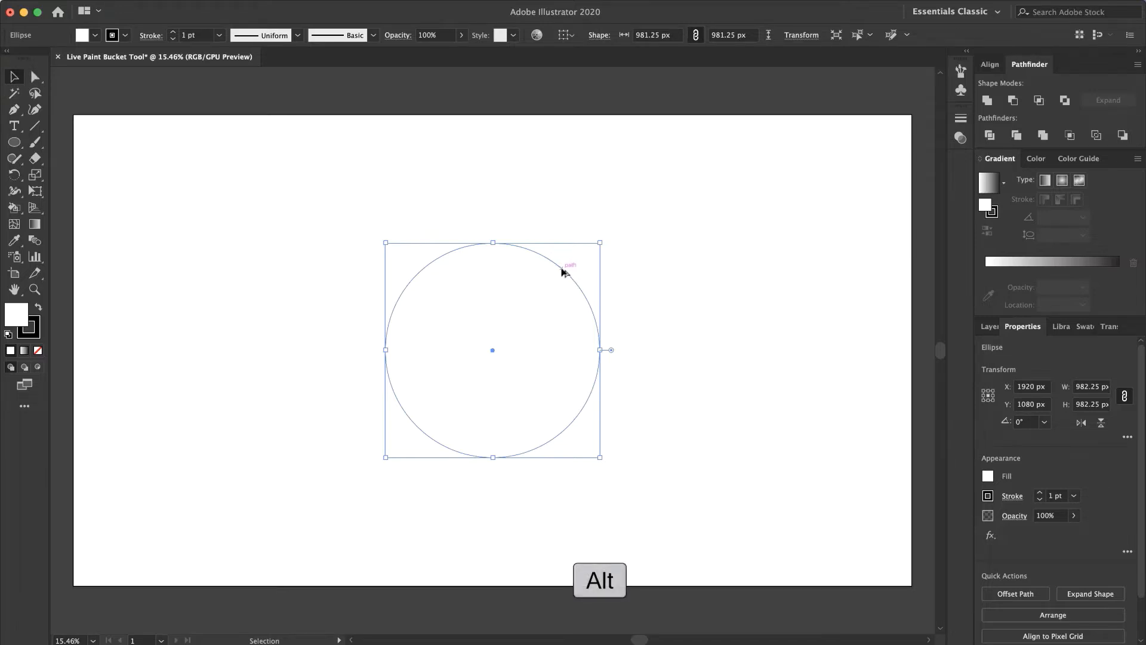
drag(564, 271, 453, 270)
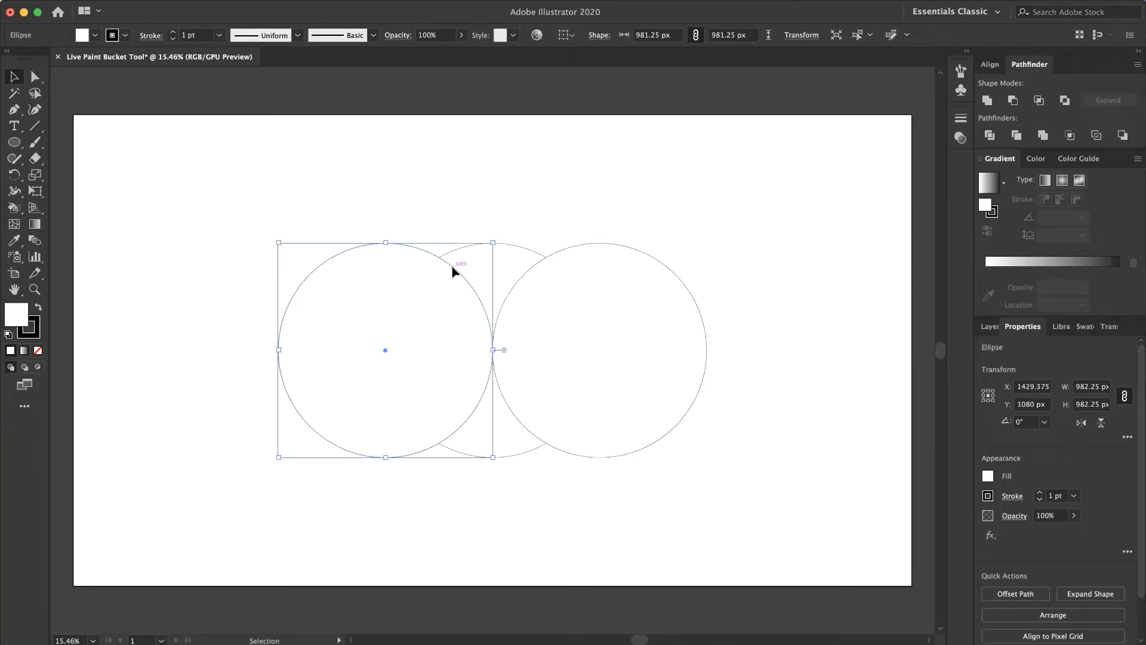
click(460, 159)
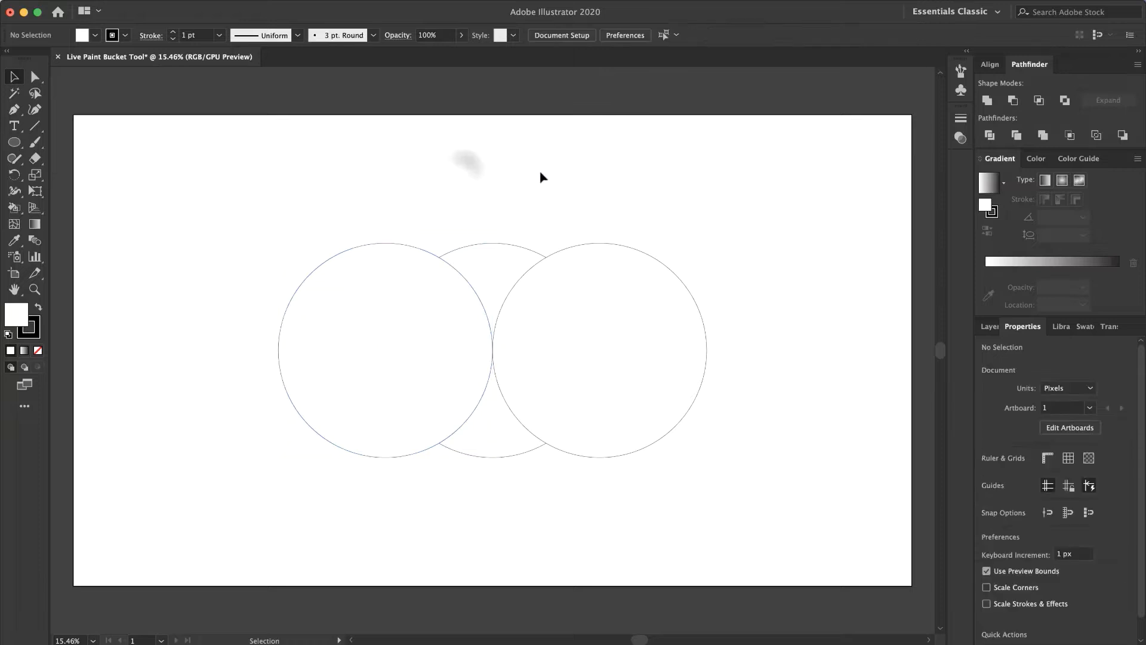
- Remove the fill from all three circles, setting it to None
drag(640, 199, 261, 371)
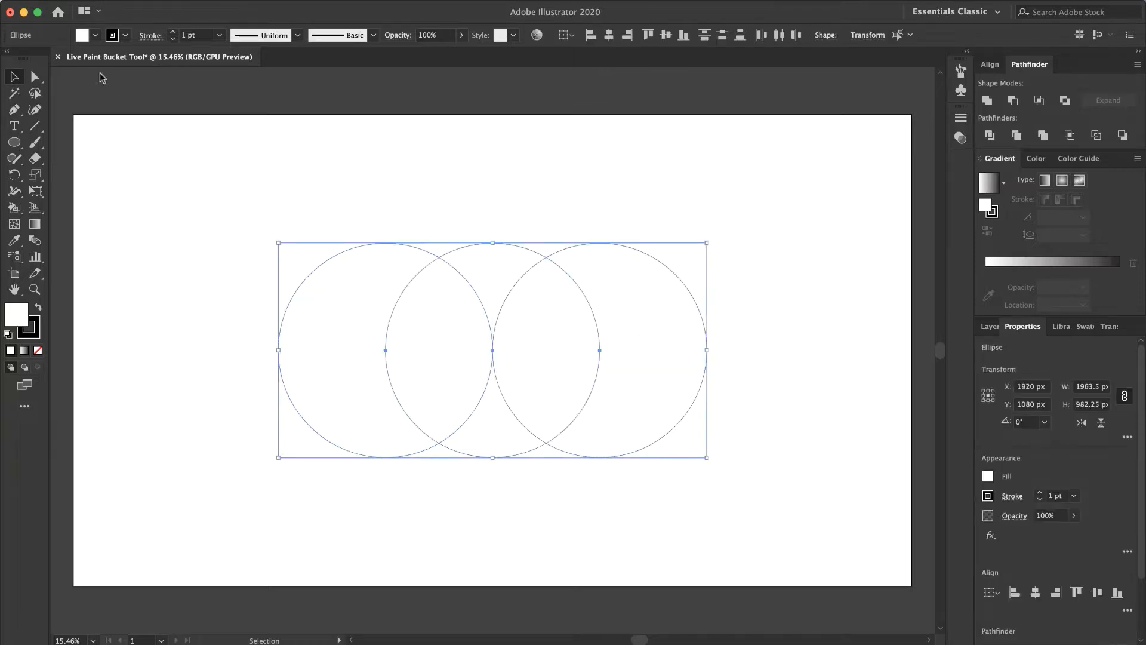
click(95, 35)
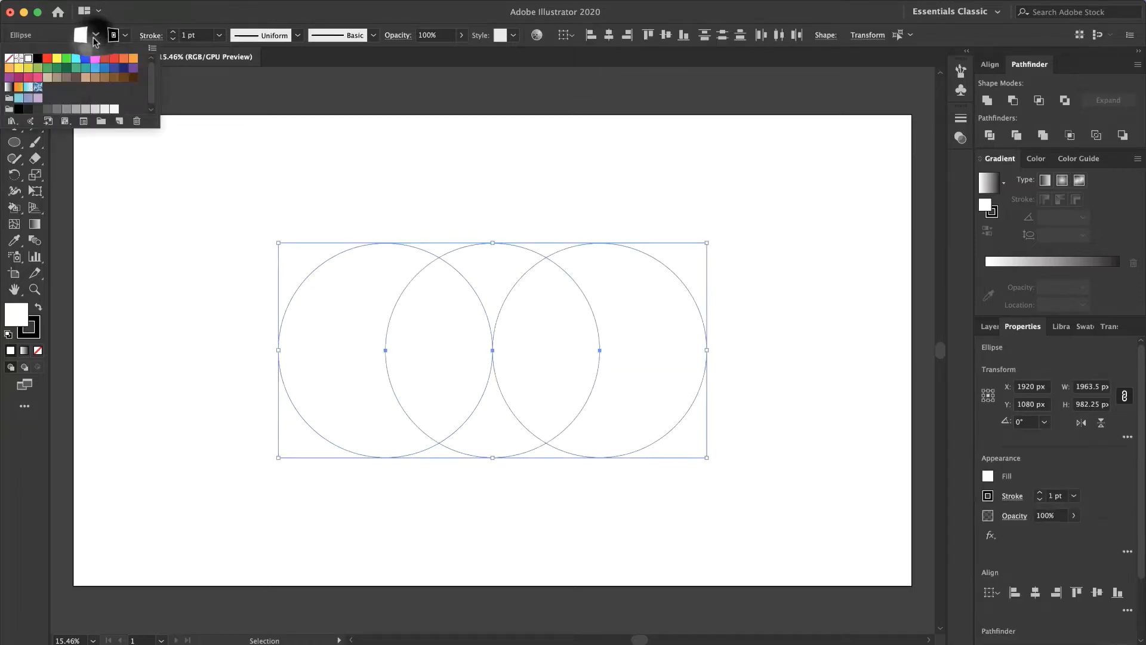
click(10, 58)
click(143, 368)
click(168, 361)
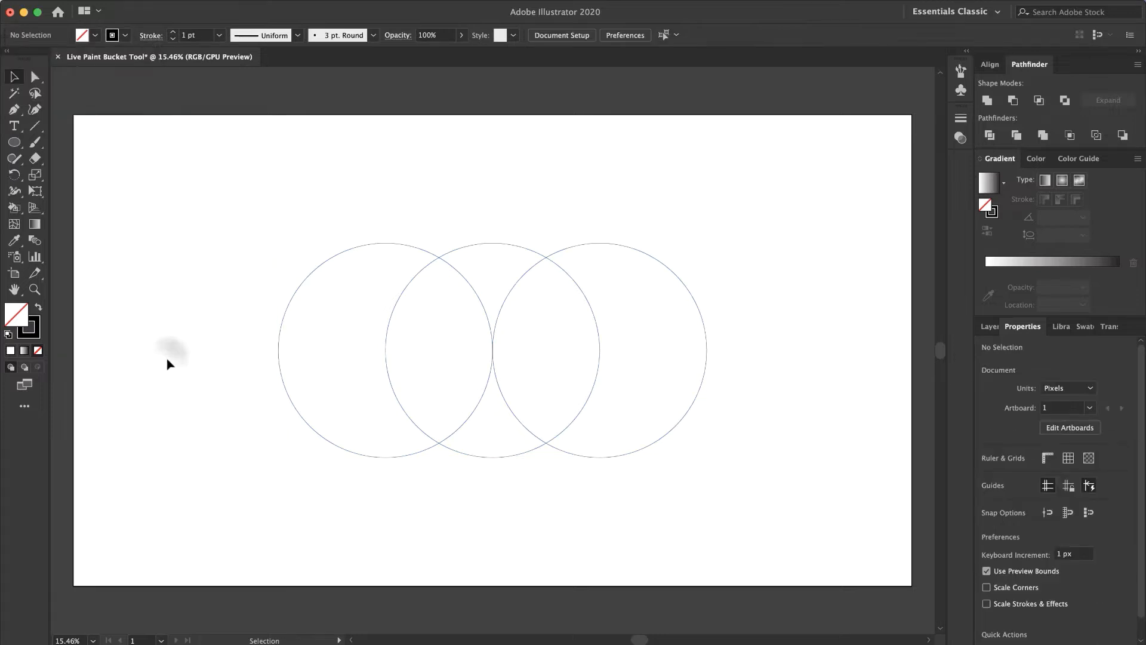
- Copy the two outer circles, paste them in place and rotate the copies 60°
click(320, 262)
shift+click(628, 248)
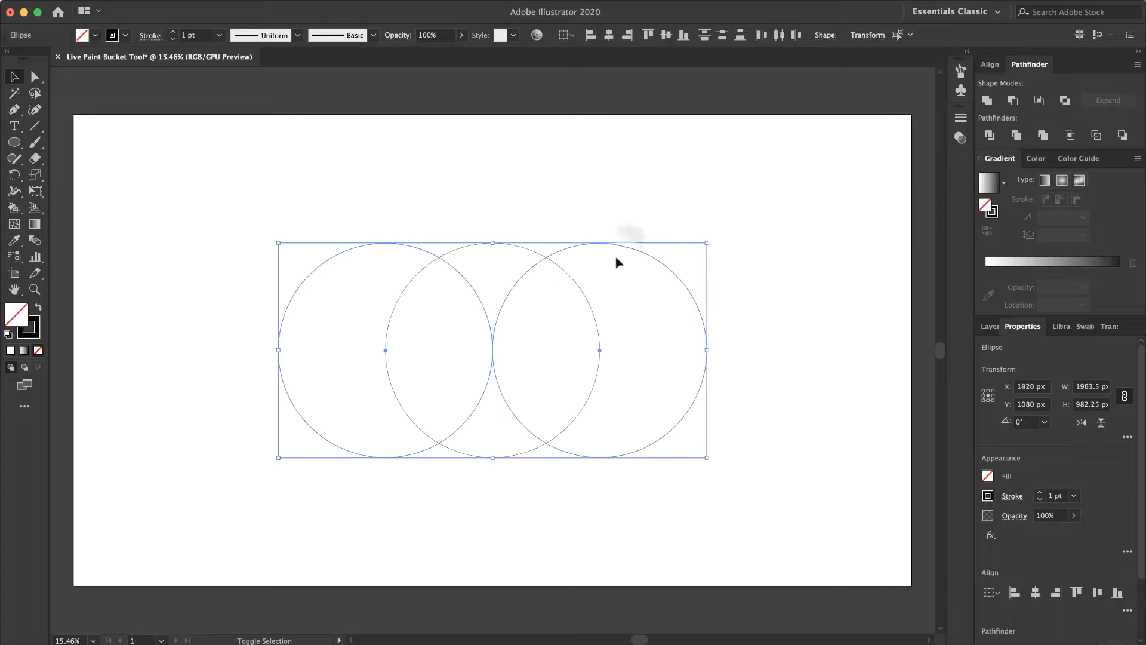
key(ctrl+c)
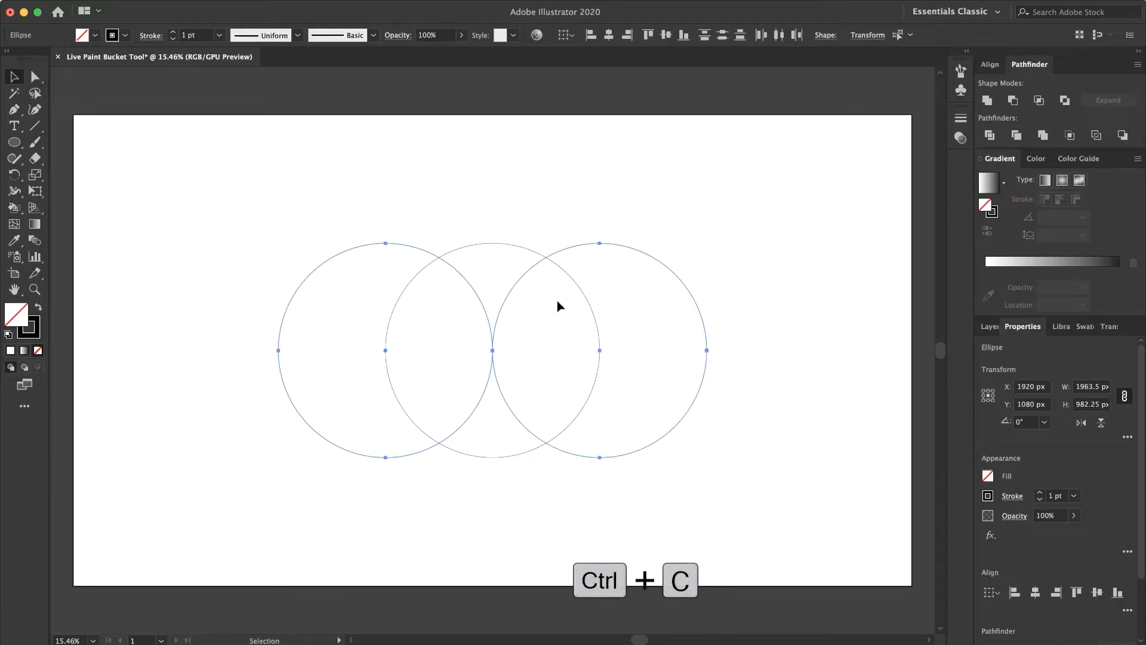
key(ctrl+v)
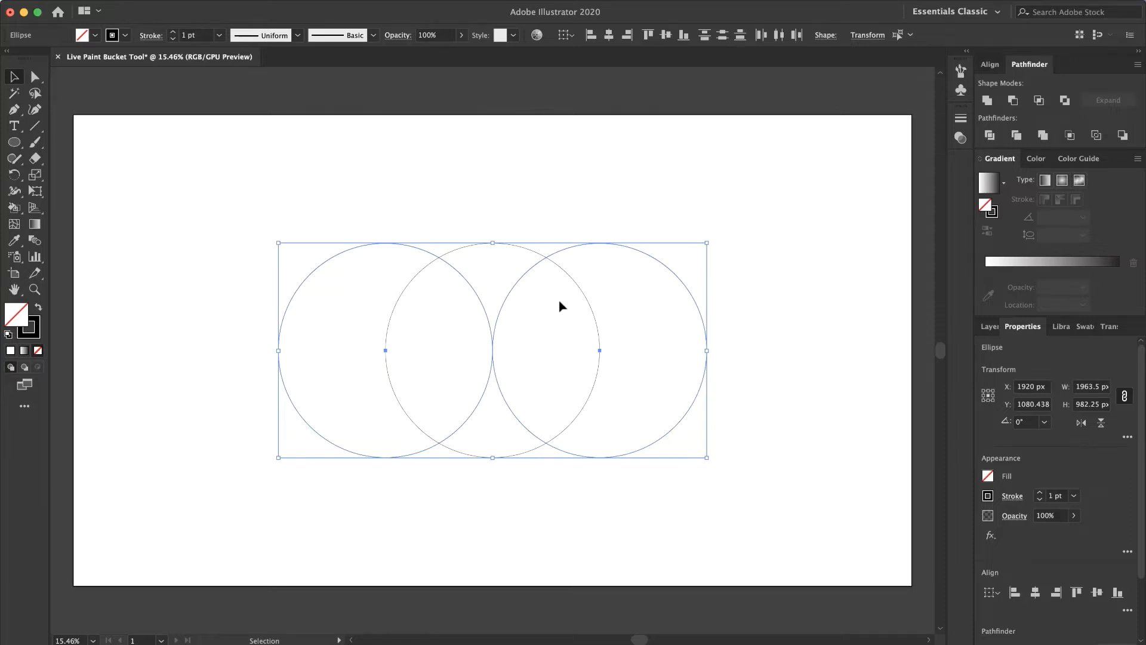
click(1030, 426)
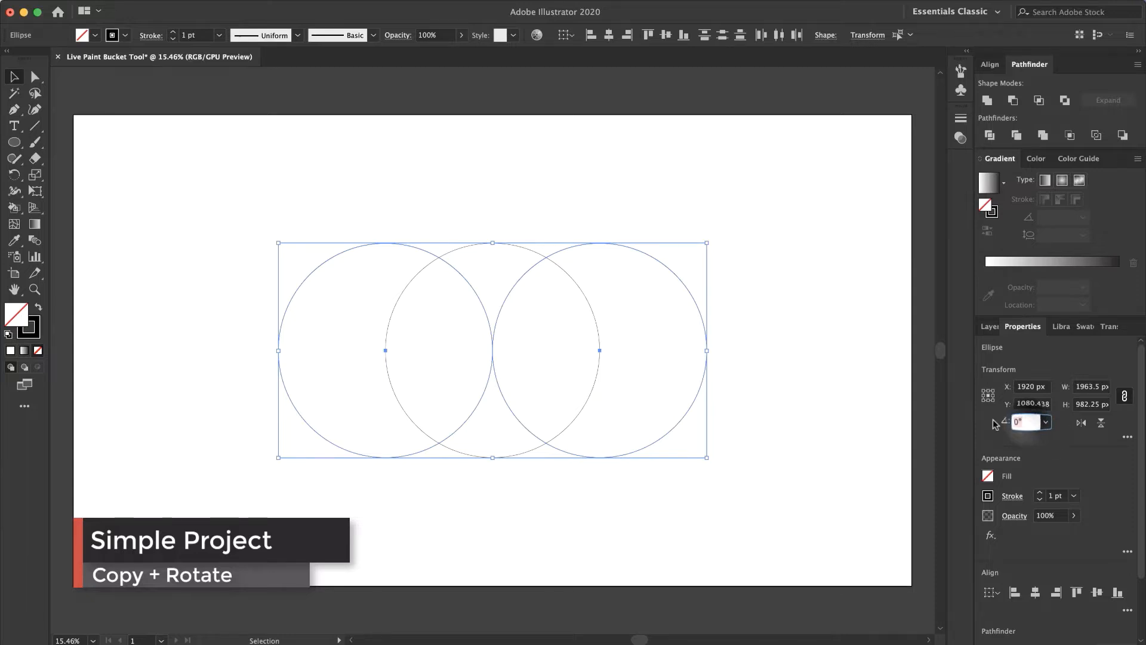
text(60)
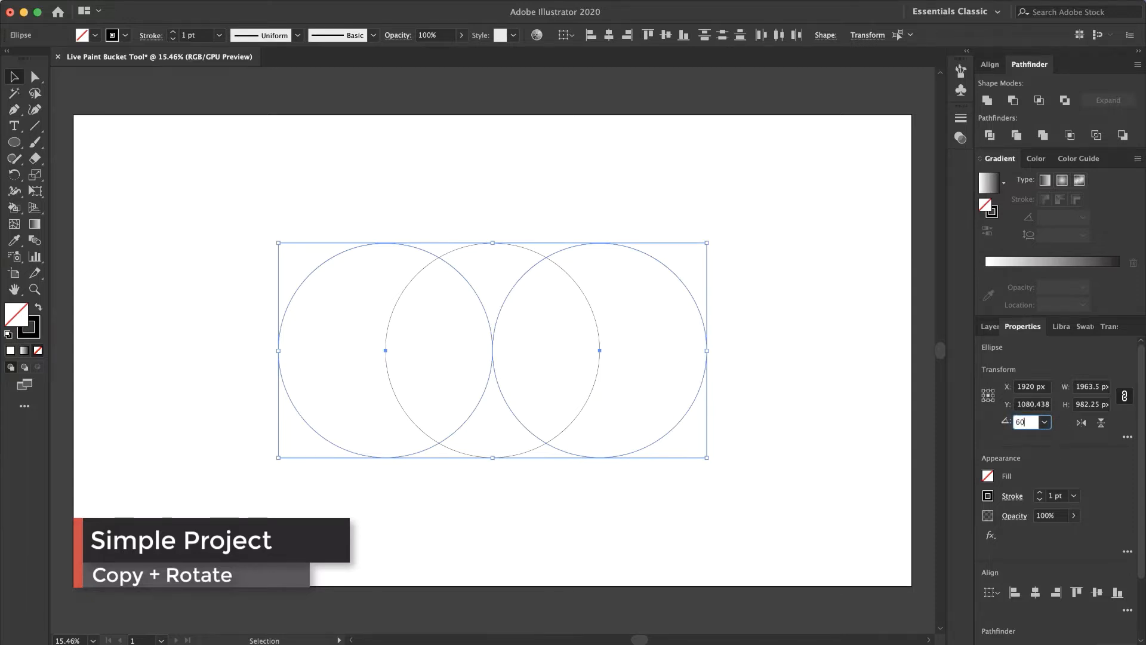
key(Return)
- Copy the rotated pair of circles, paste it in place and set the new pair's rotation to 120°
key(ctrl+c)
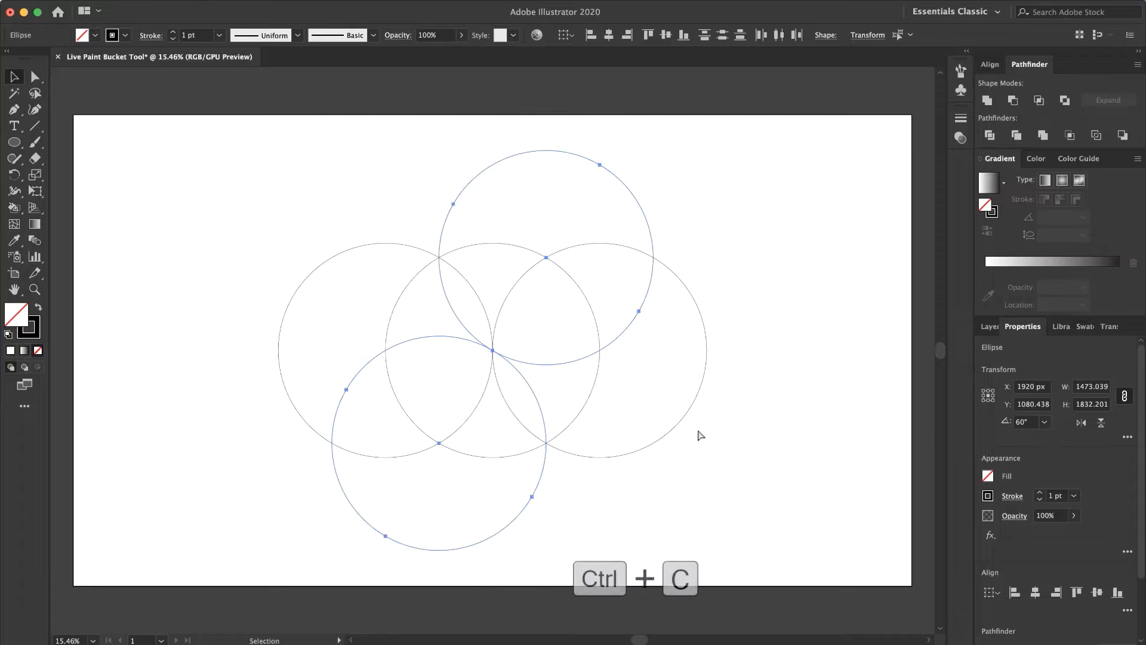
key(ctrl+v)
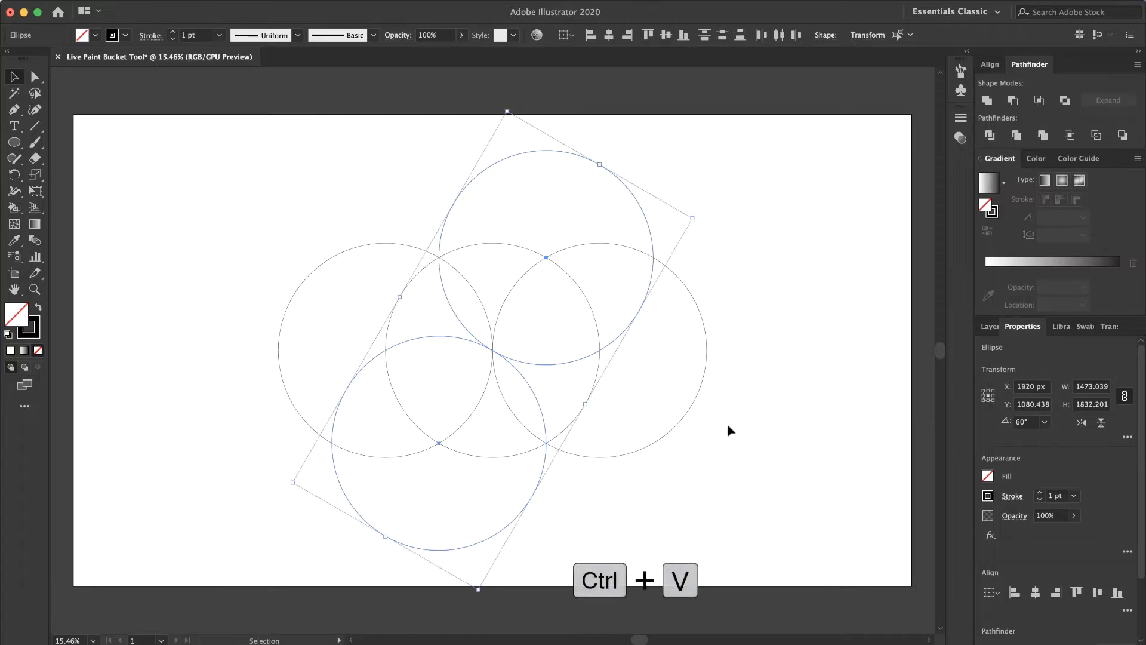
click(1025, 422)
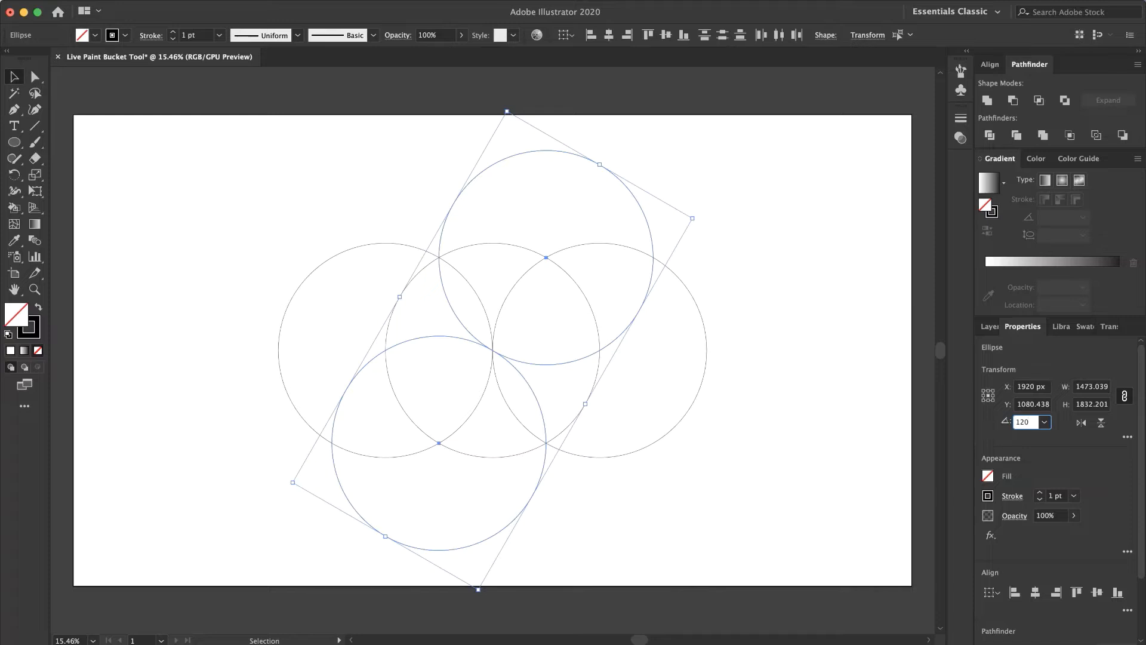
key(Return)
click(235, 245)
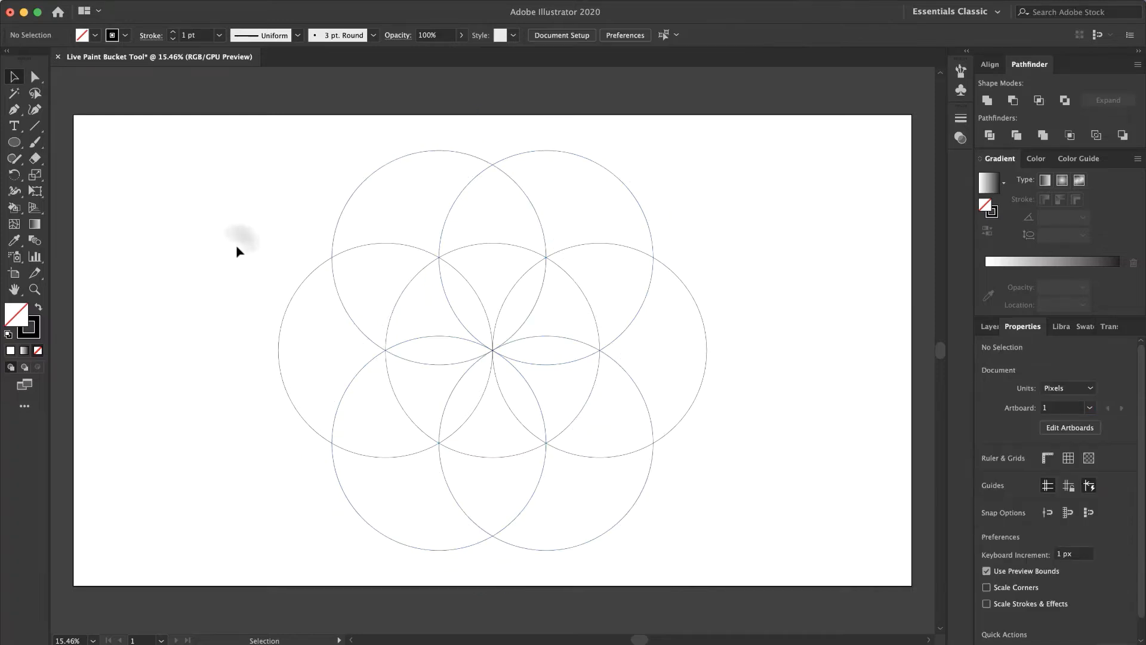
- Increase the stroke weight of all seven circles to 6 pt
click(749, 170)
drag(749, 172, 207, 527)
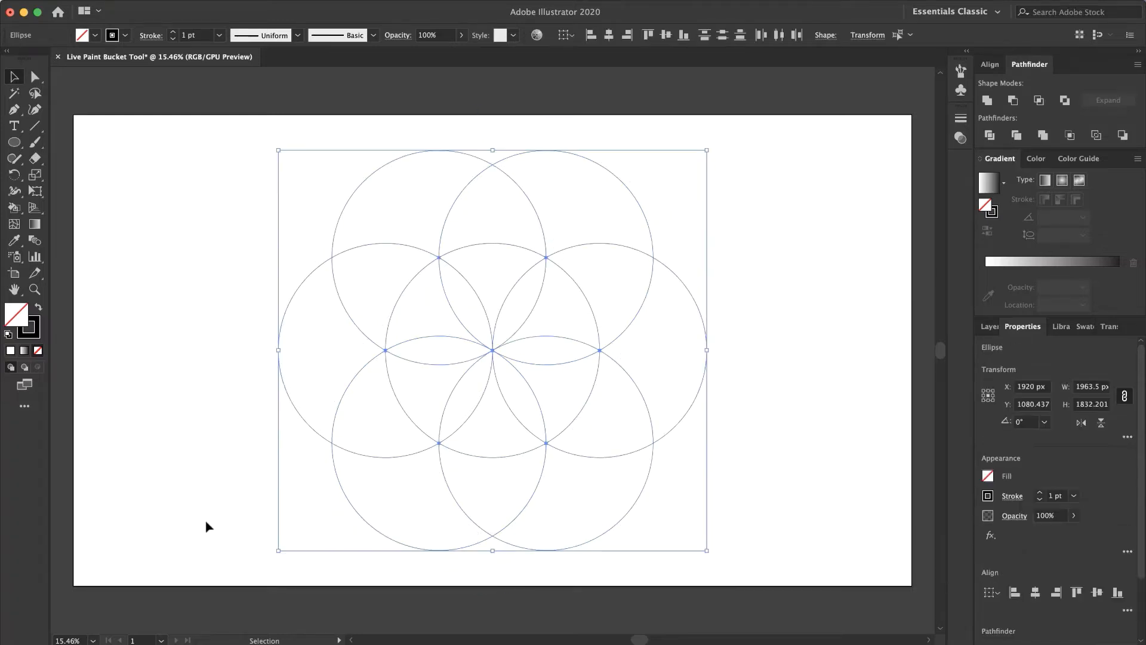
click(172, 32)
click(172, 33)
click(173, 32)
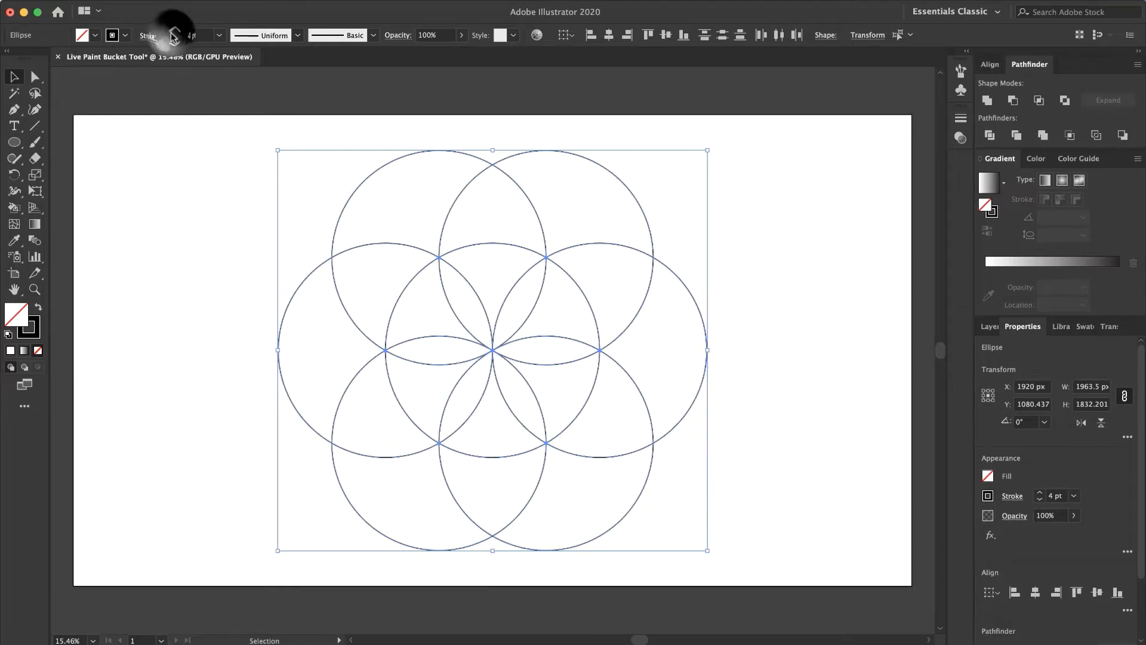
click(173, 32)
click(172, 32)
click(188, 152)
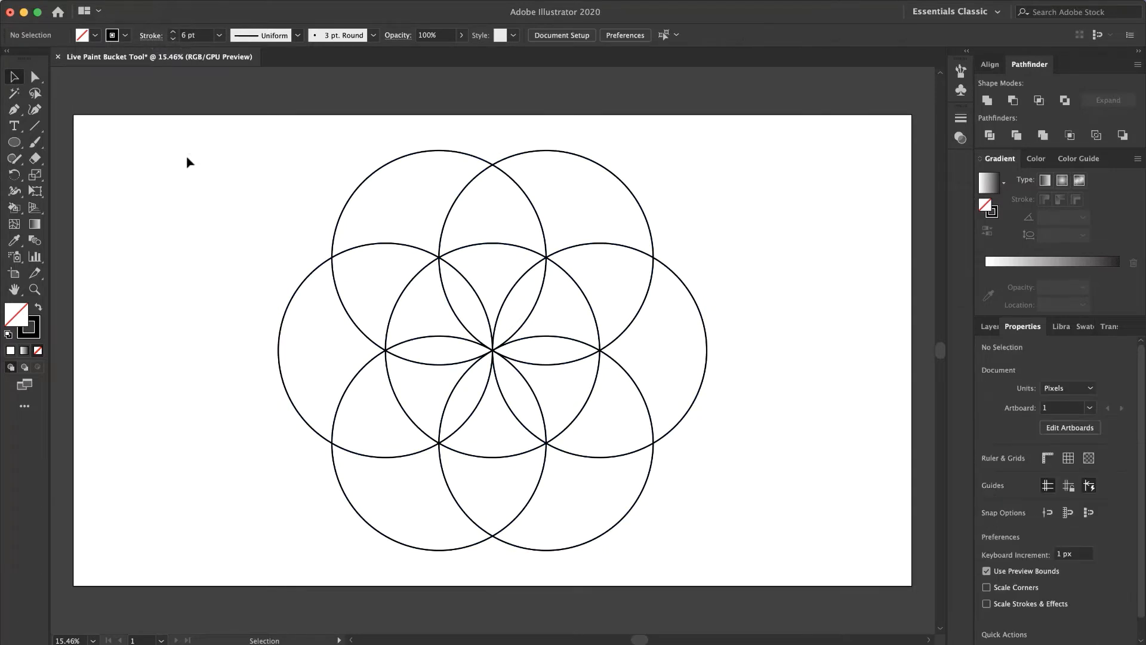
- Convert all seven circles into a Live Paint group with the Live Paint Bucket tool
drag(187, 157, 800, 542)
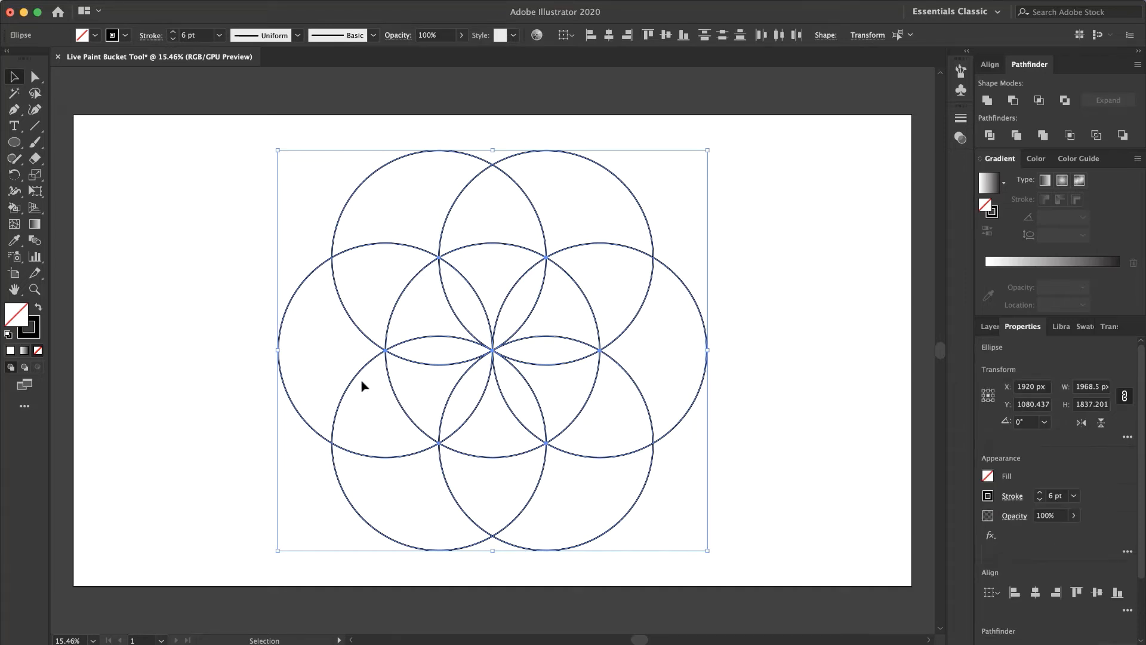
click(10, 210)
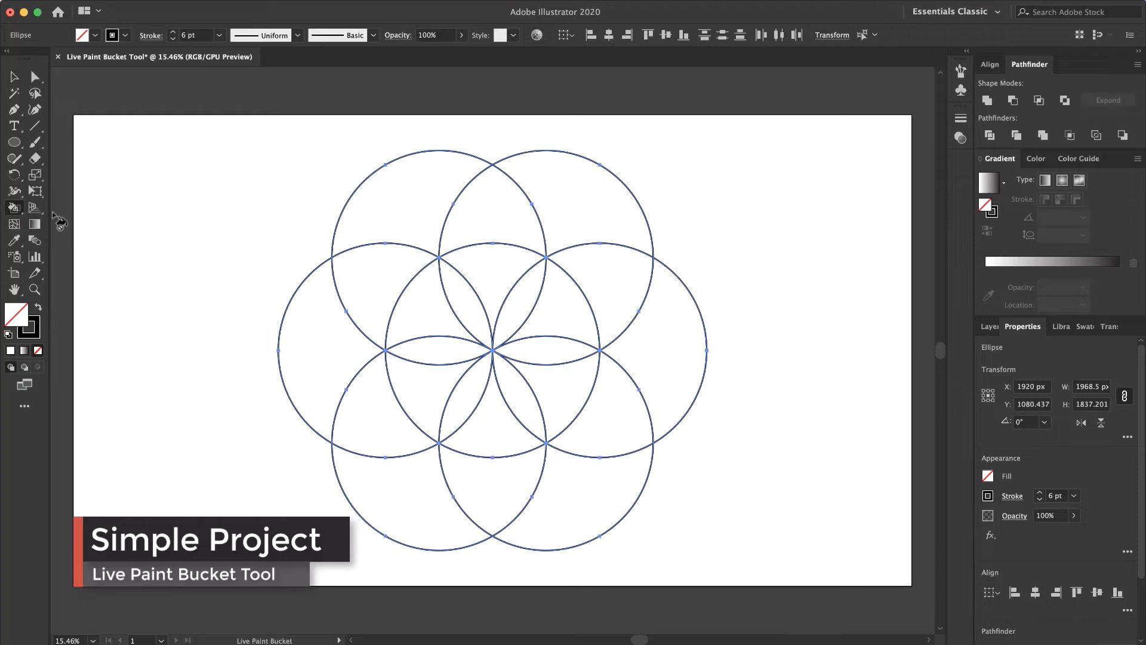
click(367, 244)
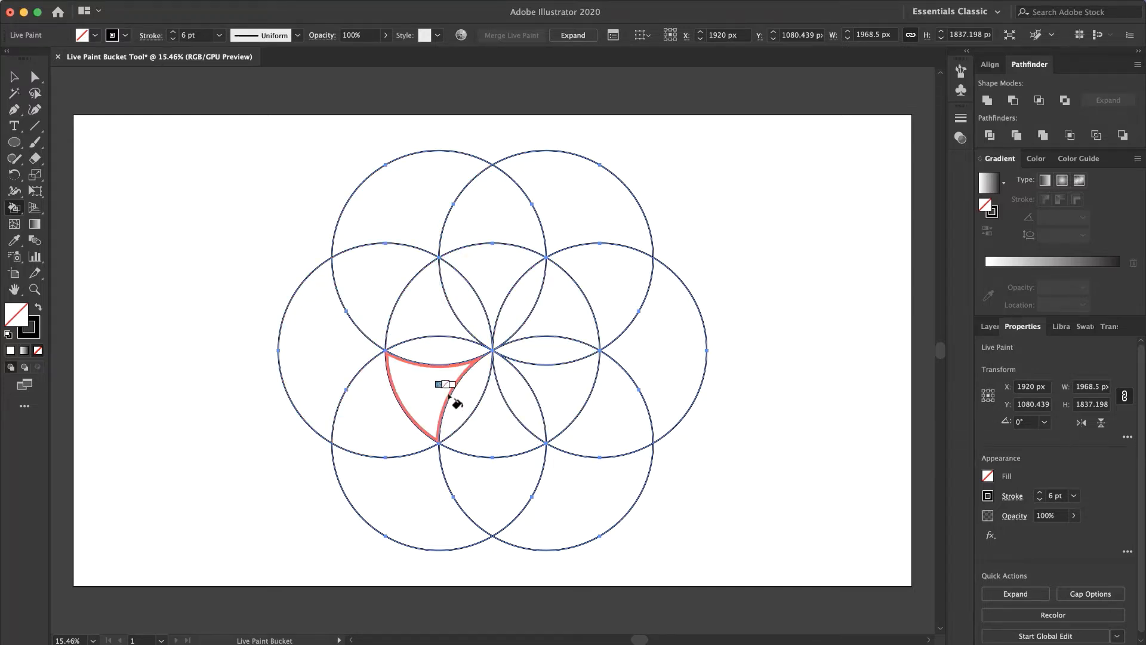
- Try filling the upper, lower and both left-hand gaps between the petals of the central circle with yellow
click(95, 35)
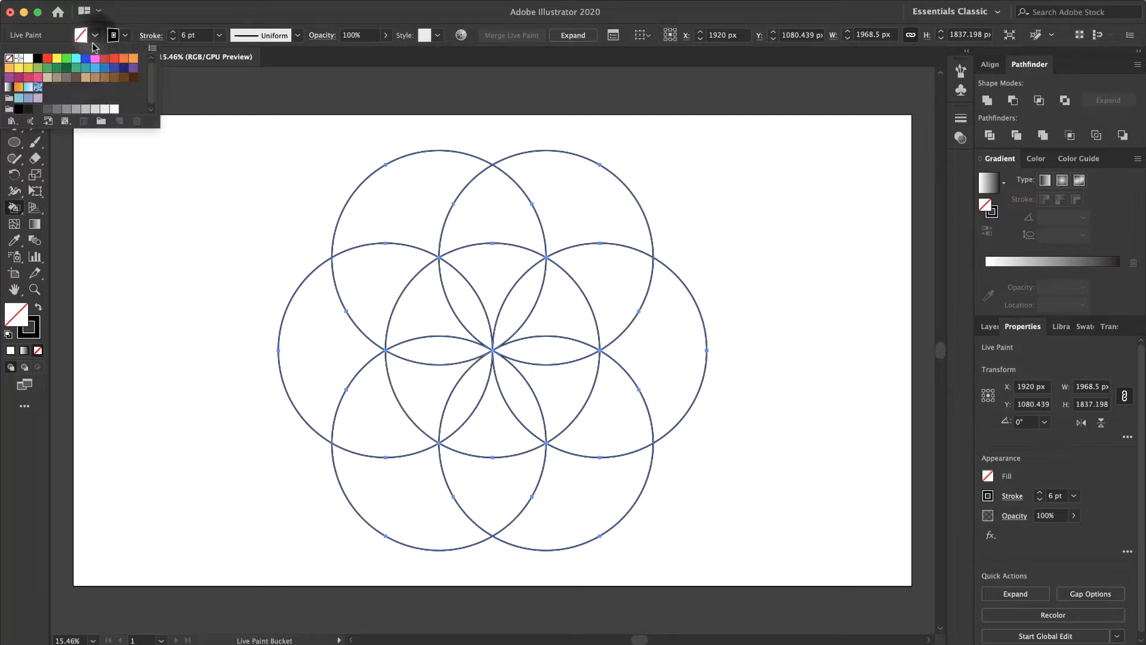
click(57, 64)
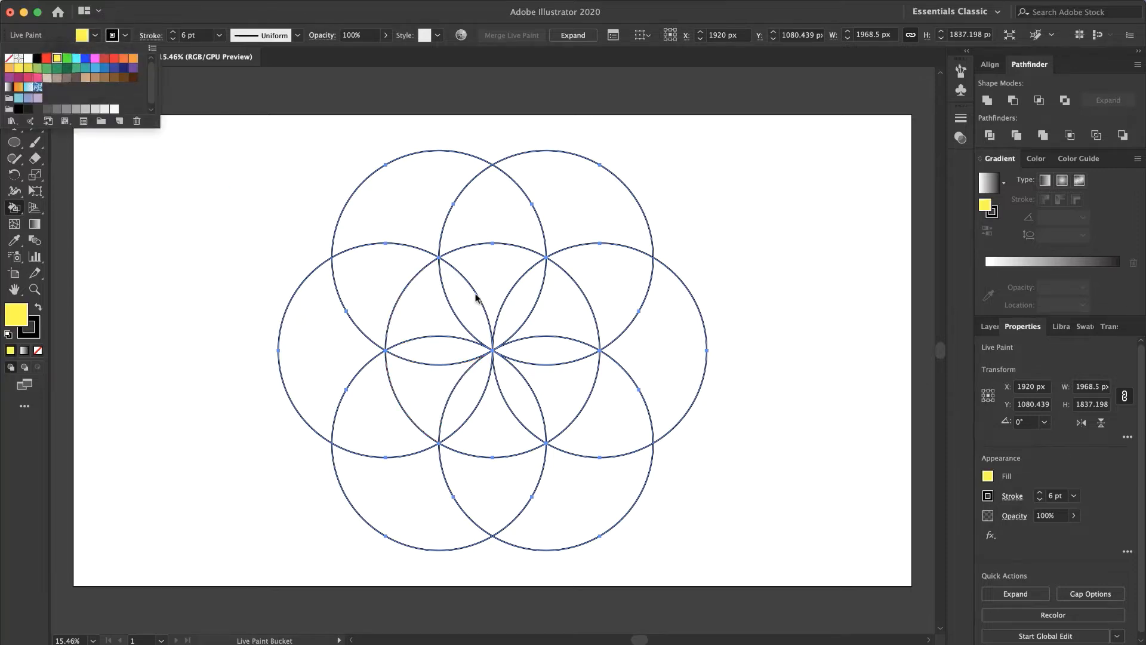
click(492, 277)
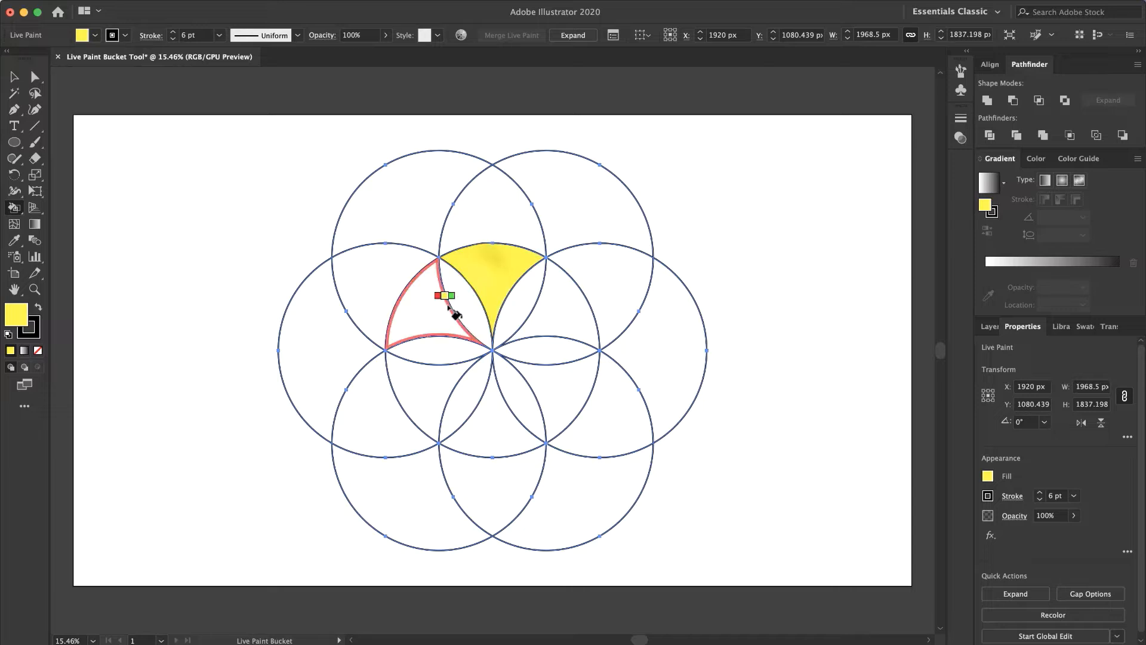
click(431, 316)
click(425, 391)
click(493, 447)
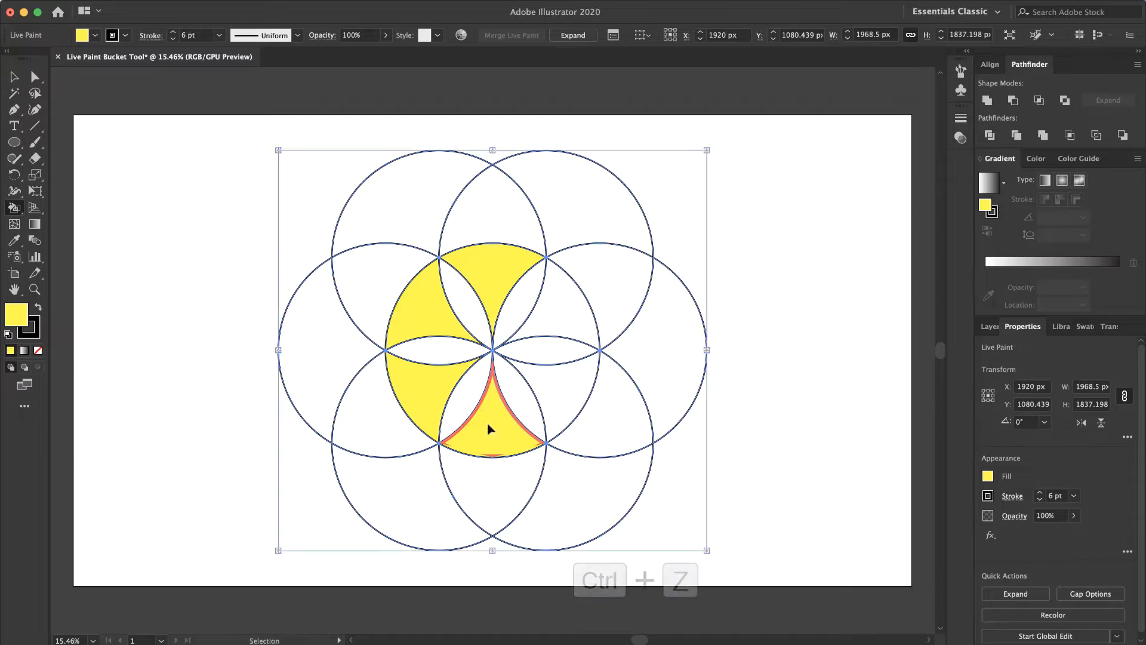
- Undo the four yellow fills in the central circle
key(ctrl+z)
key(ctrl+z)
key(ctrl+z)
key(ctrl+z)
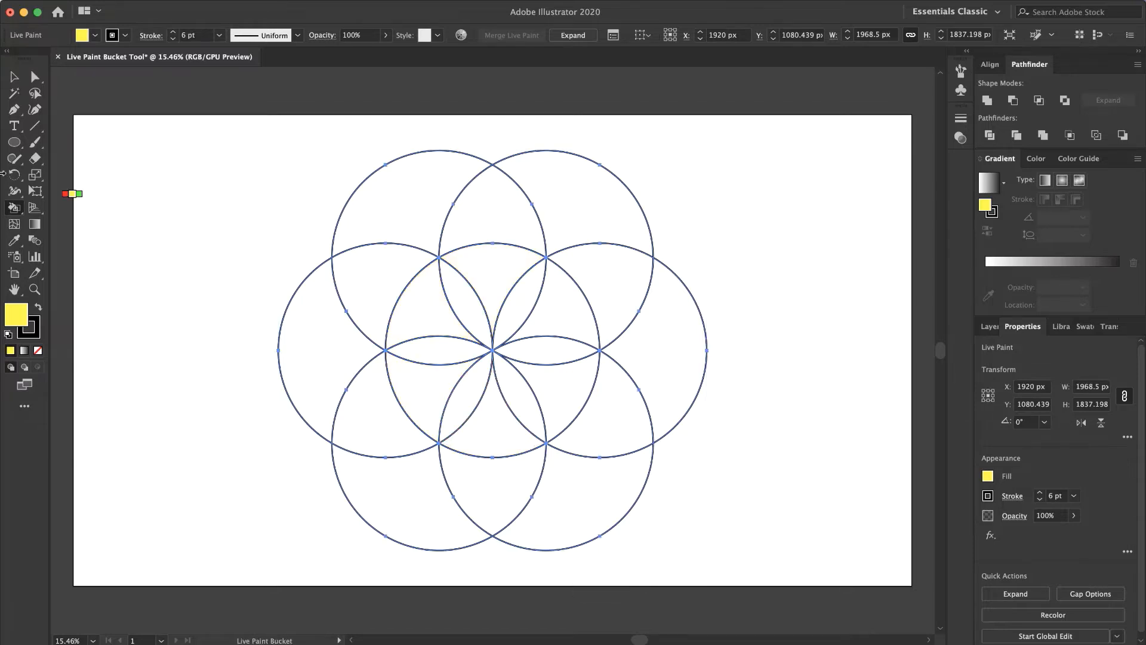
- Try filling the six outer crescent regions with RGB Yellow using the Live Paint Selection tool, and undo that fill
mouse_move(13, 208)
mouse_down()
mouse_move(75, 229)
mouse_move(55, 243)
mouse_move(126, 244)
mouse_up()
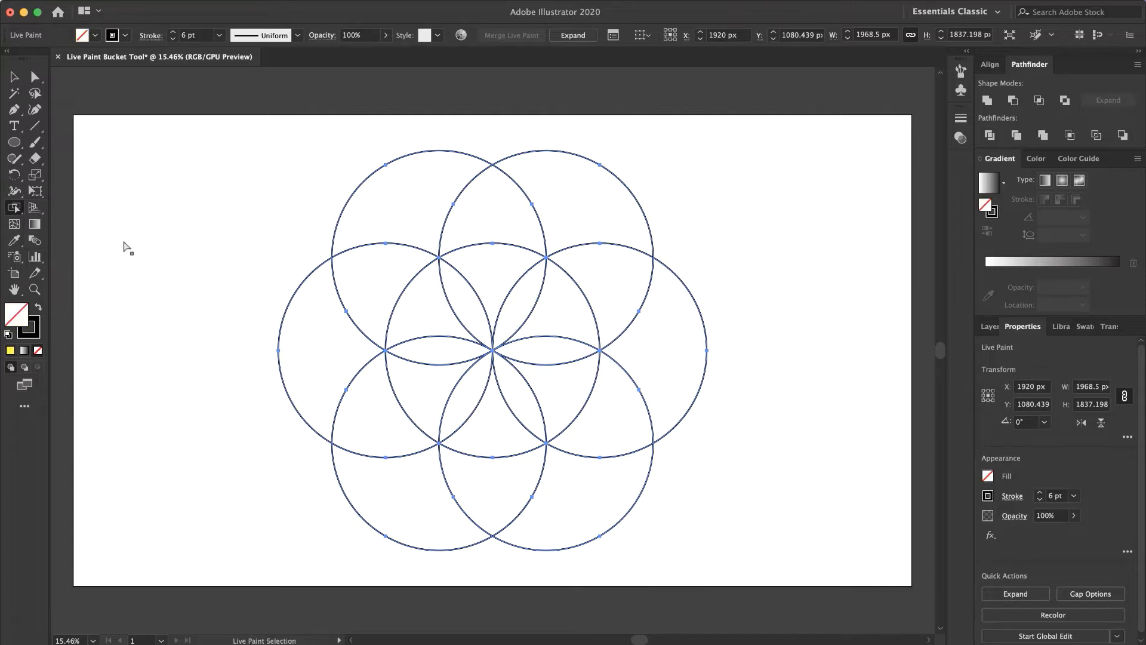
click(399, 205)
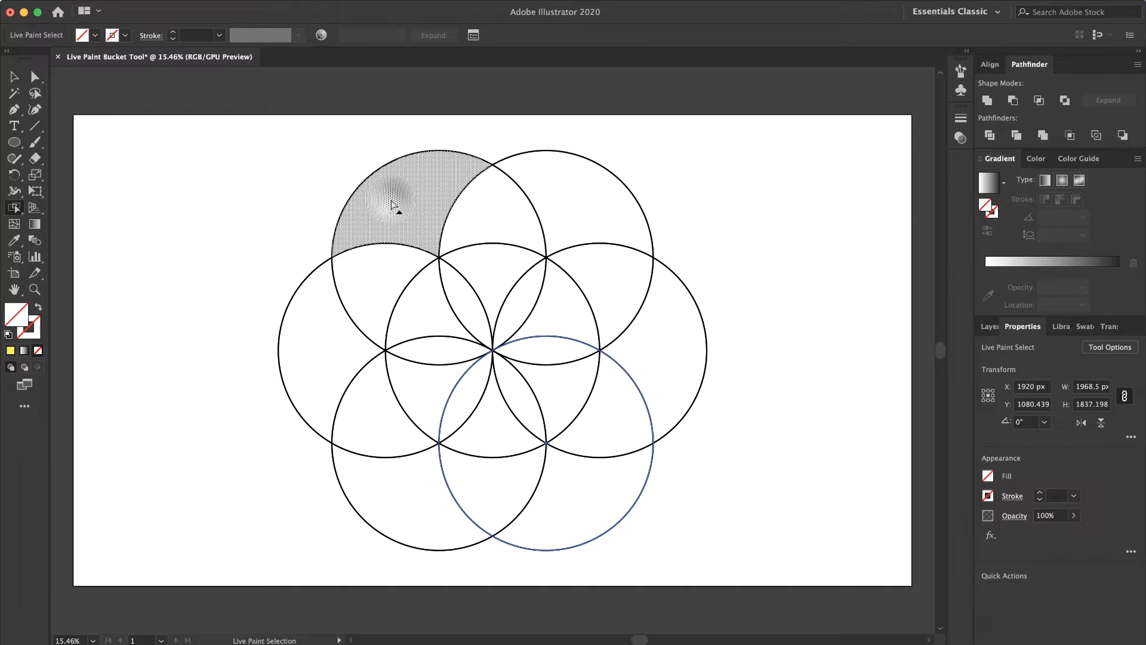
shift+click(314, 367)
shift+click(433, 521)
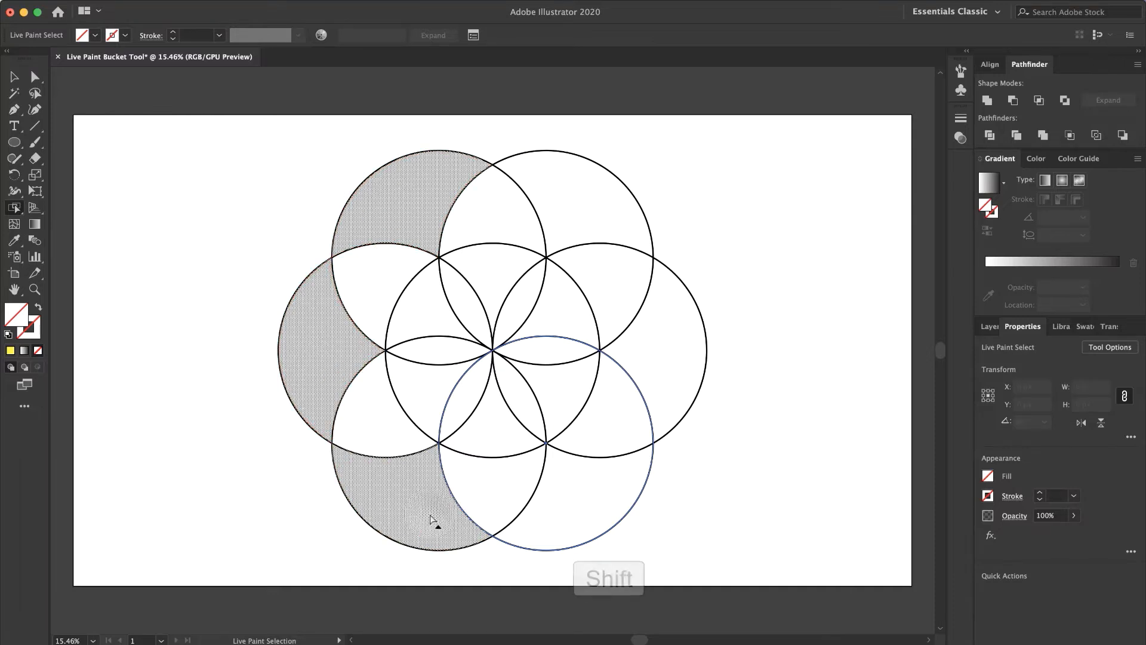
shift+click(597, 509)
shift+click(661, 356)
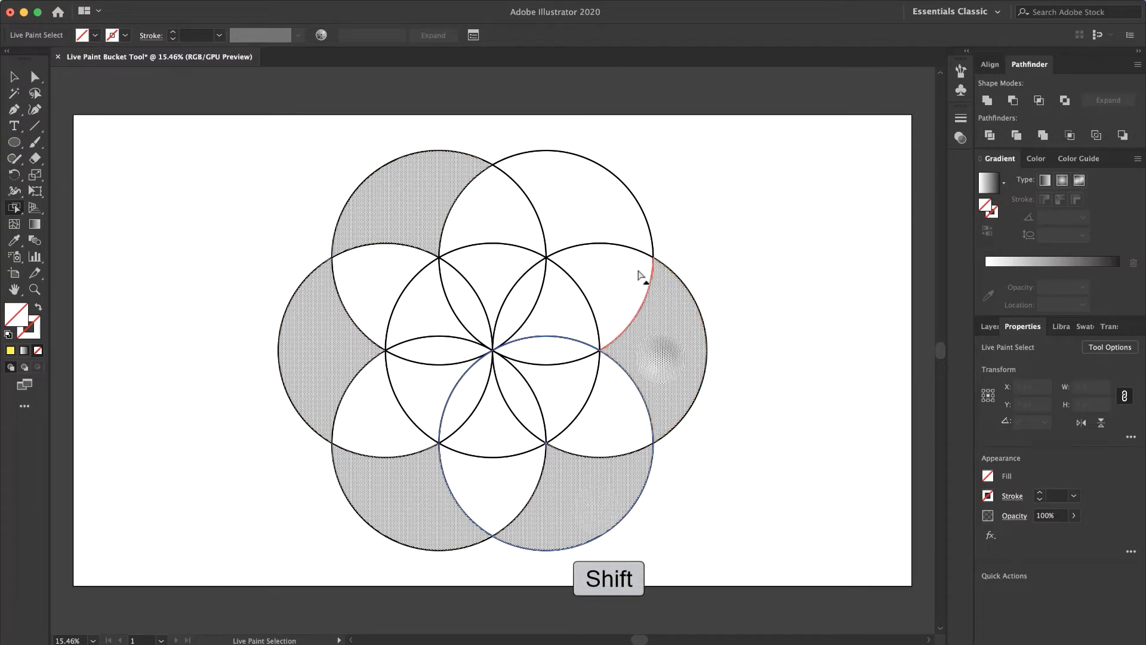
shift+click(604, 203)
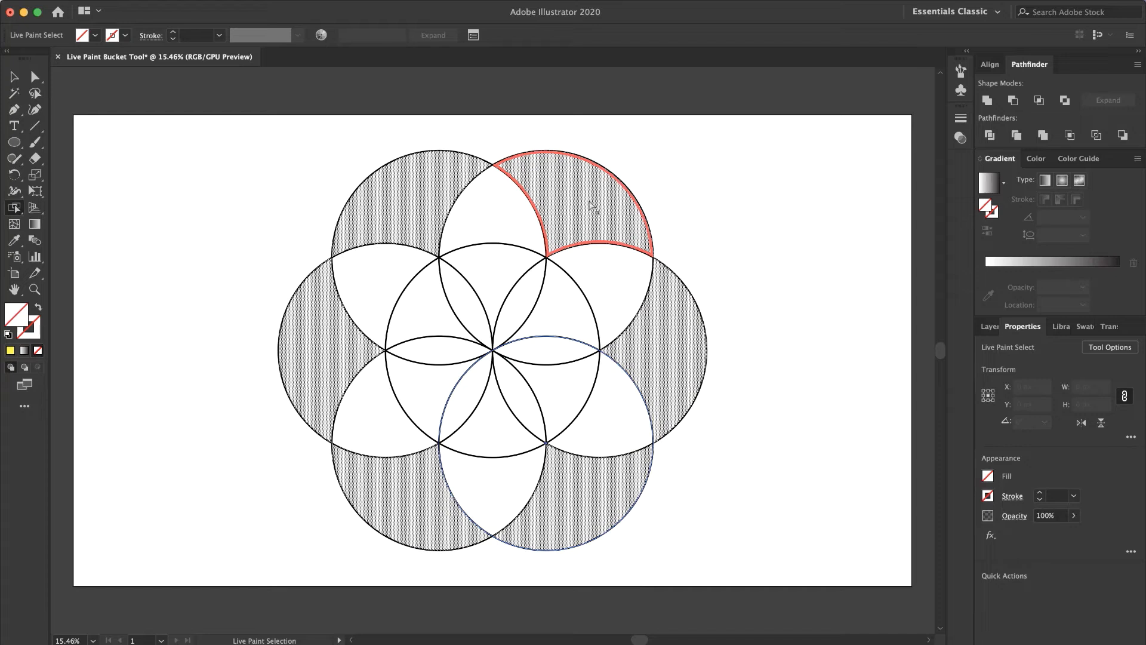
click(95, 35)
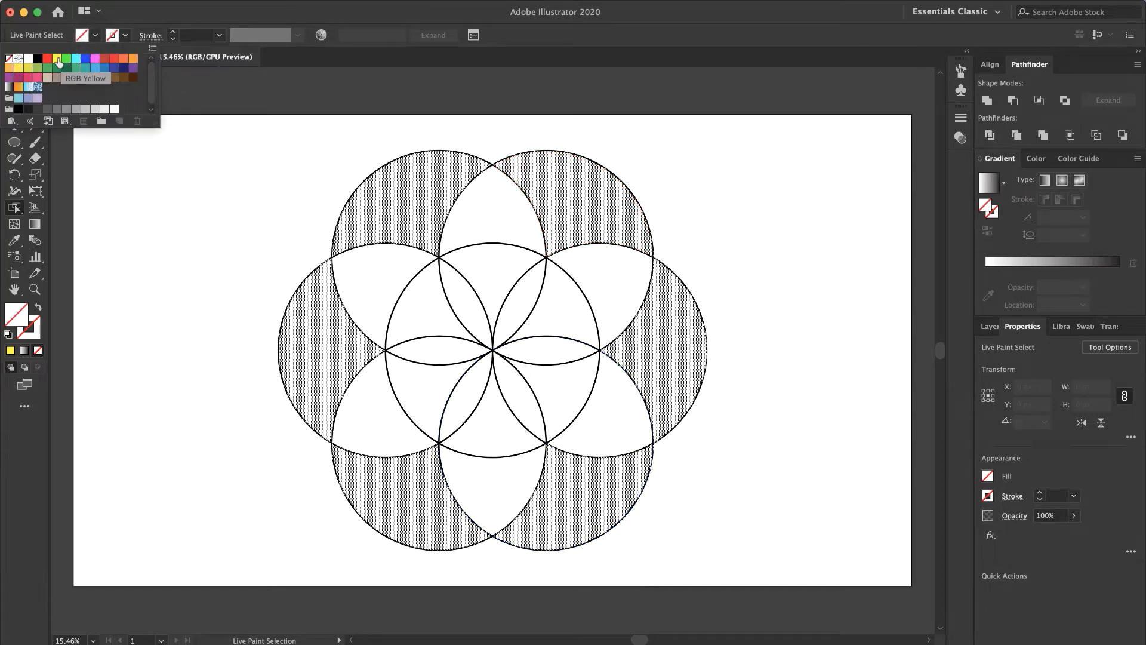
click(58, 63)
click(80, 179)
click(15, 77)
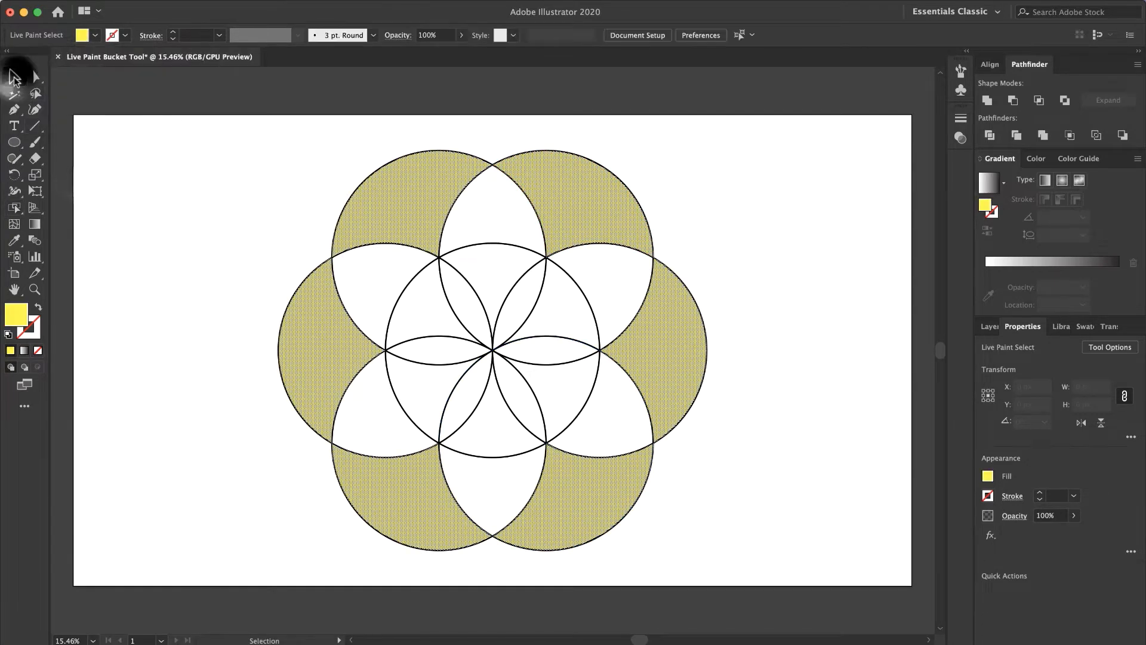
click(122, 182)
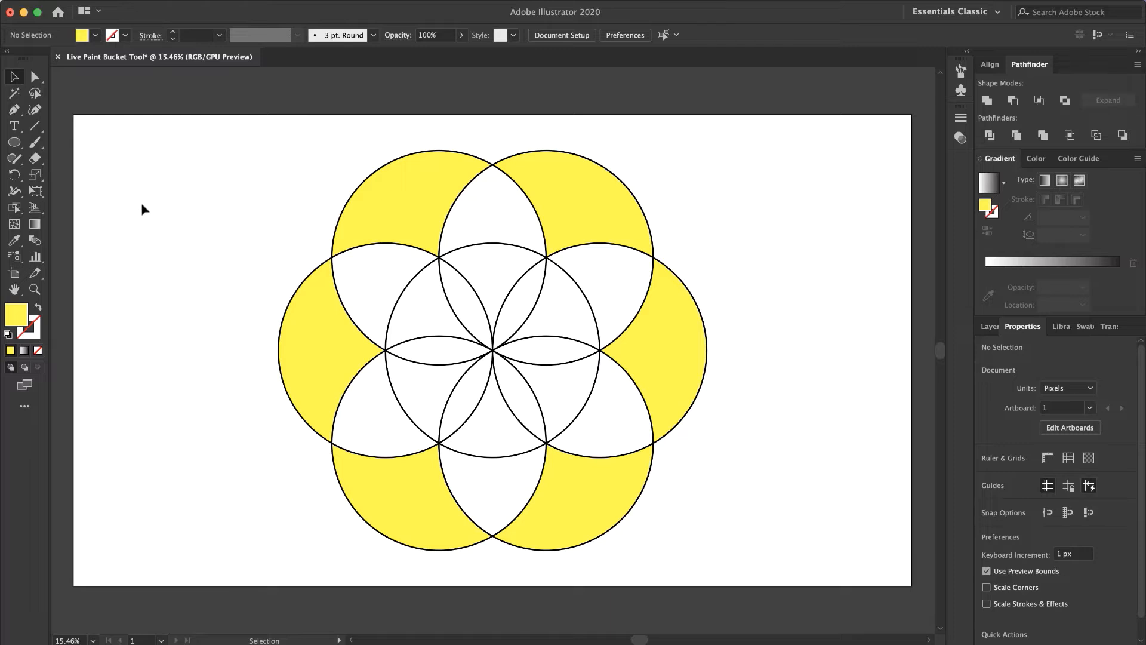
key(super+z)
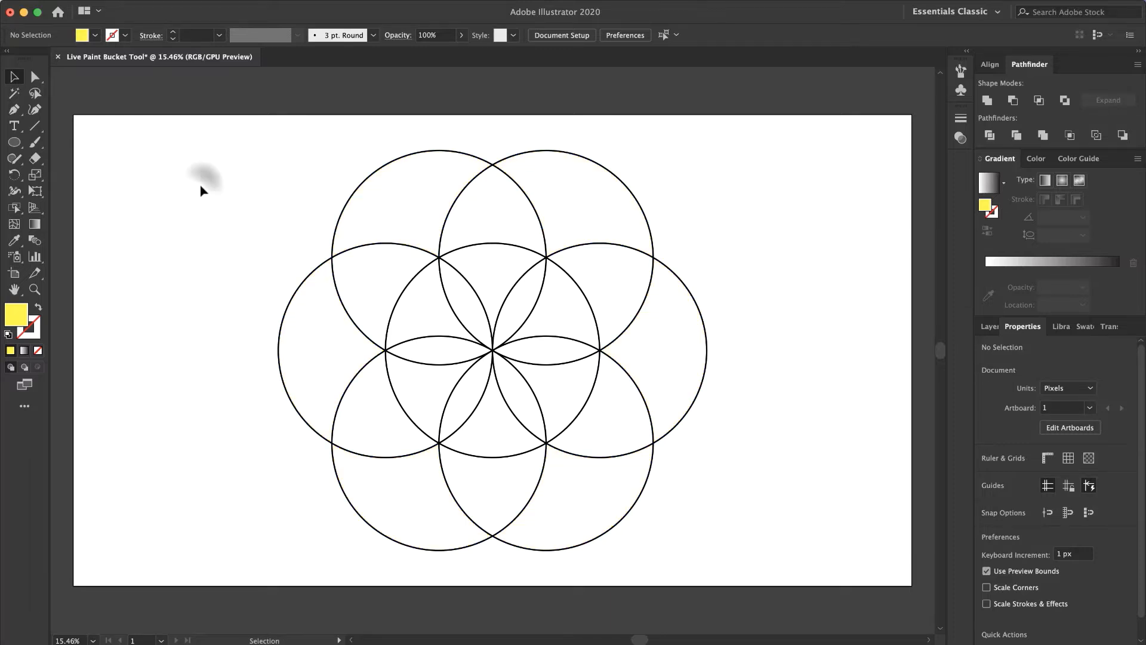
- Fill the six outer crescent regions of the Live Paint group with purple 5c4a72 using the Live Paint Selection tool
mouse_move(201, 179)
mouse_down()
mouse_move(599, 455)
mouse_move(733, 512)
mouse_up()
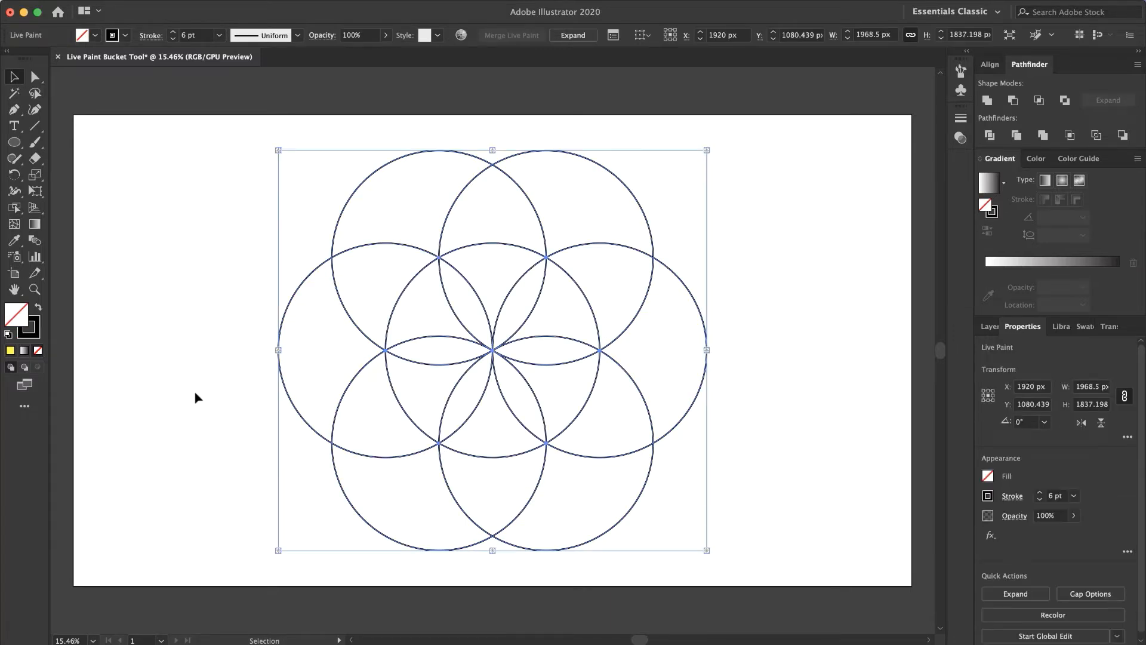
click(14, 208)
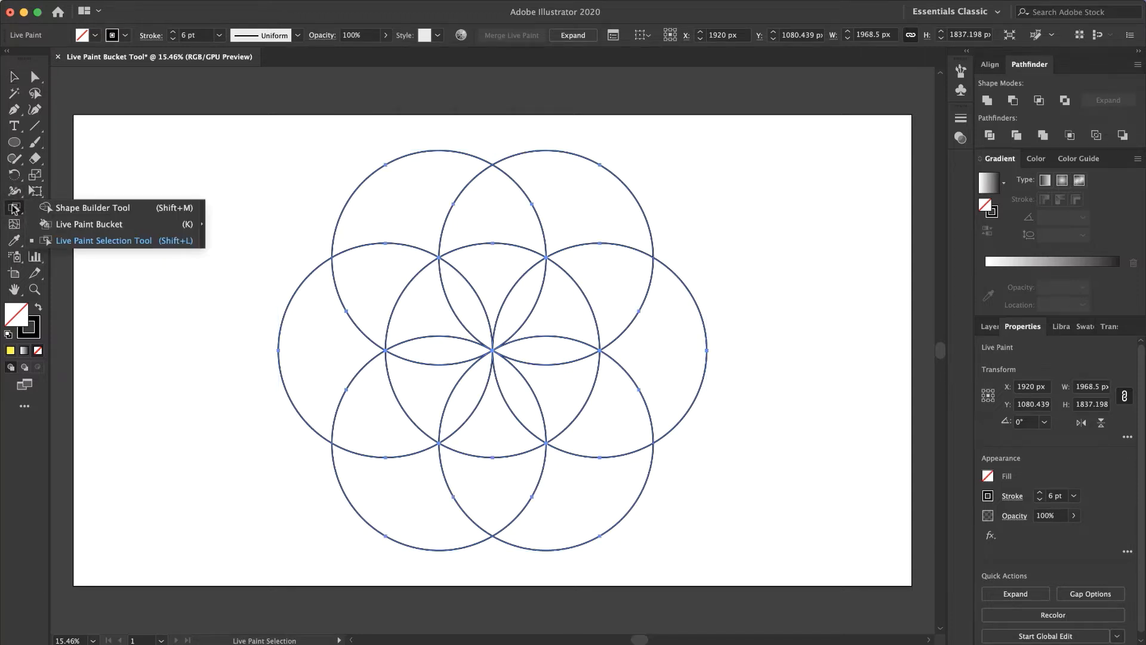
click(373, 222)
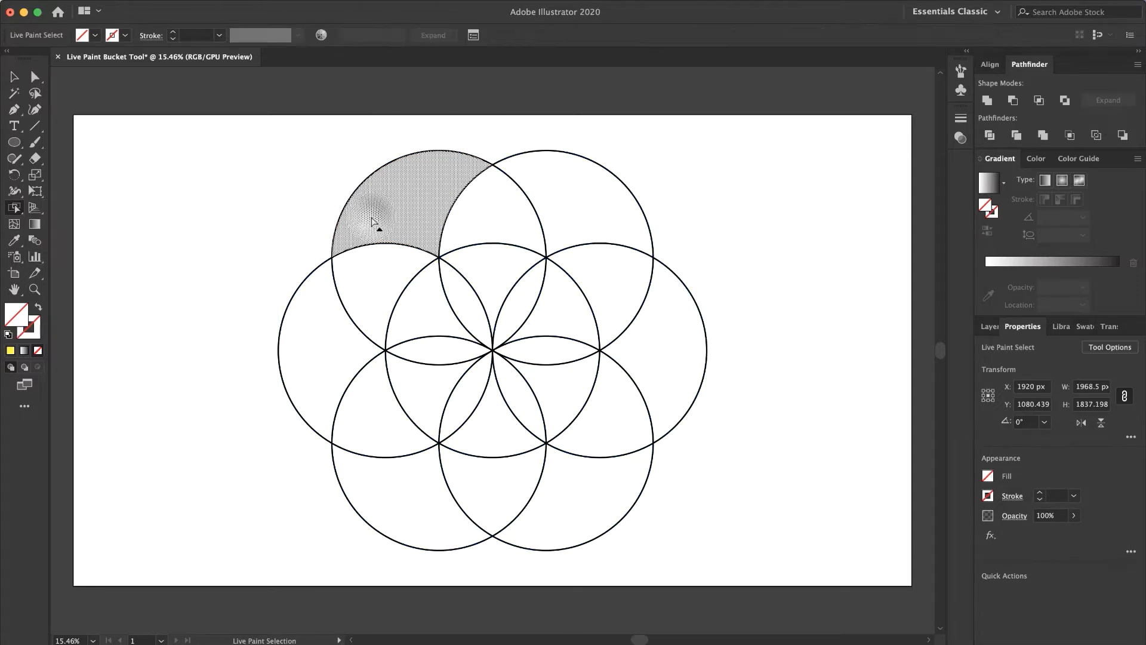
shift+click(304, 328)
shift+click(381, 497)
shift+click(603, 504)
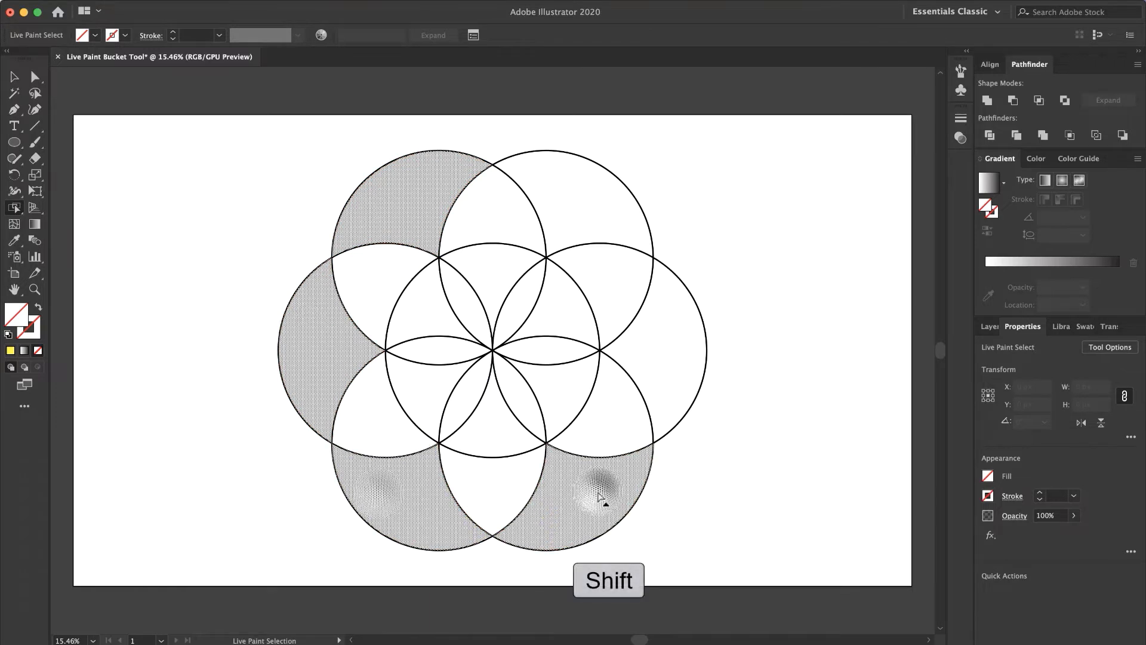
shift+click(663, 373)
shift+click(598, 209)
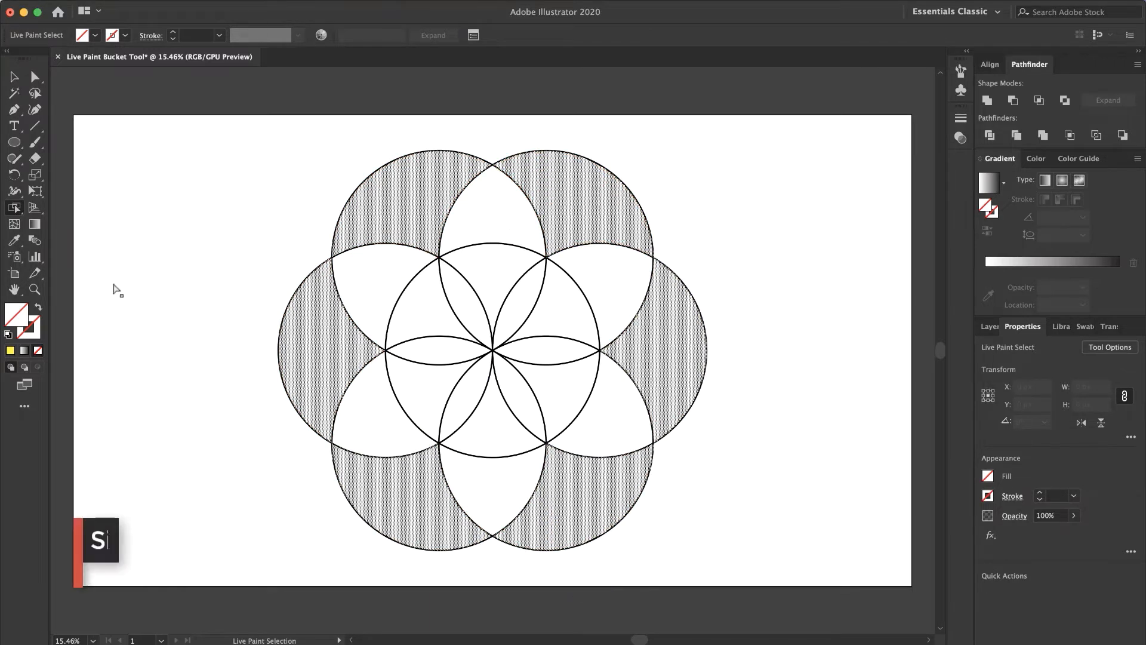
double_click(12, 320)
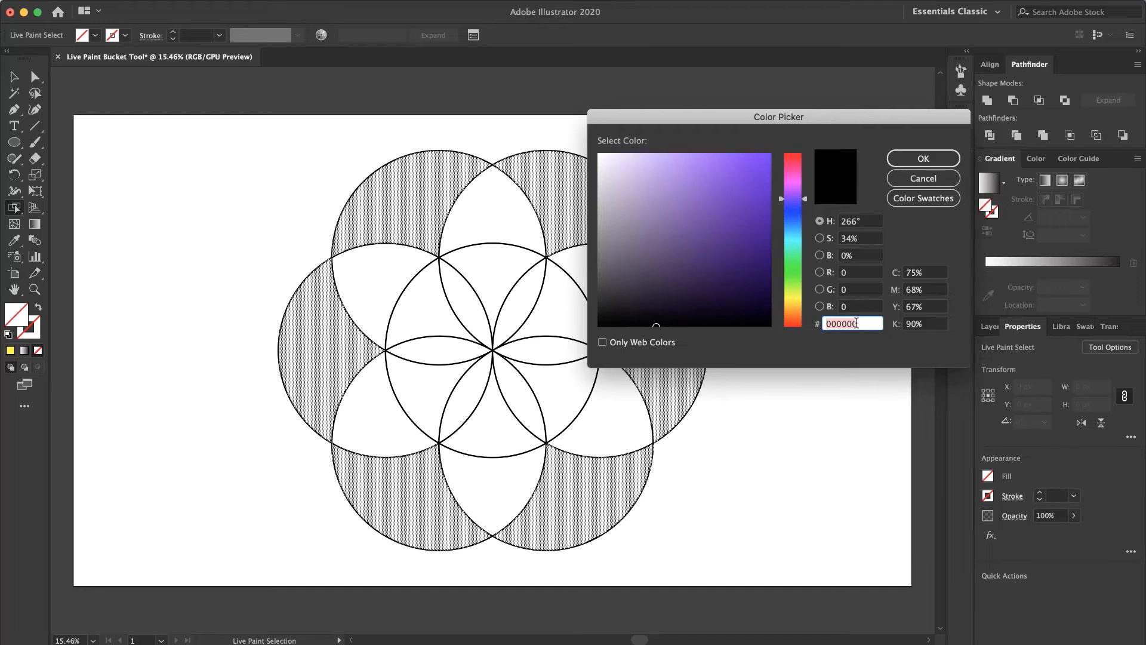
text(5c4a72)
key(Return)
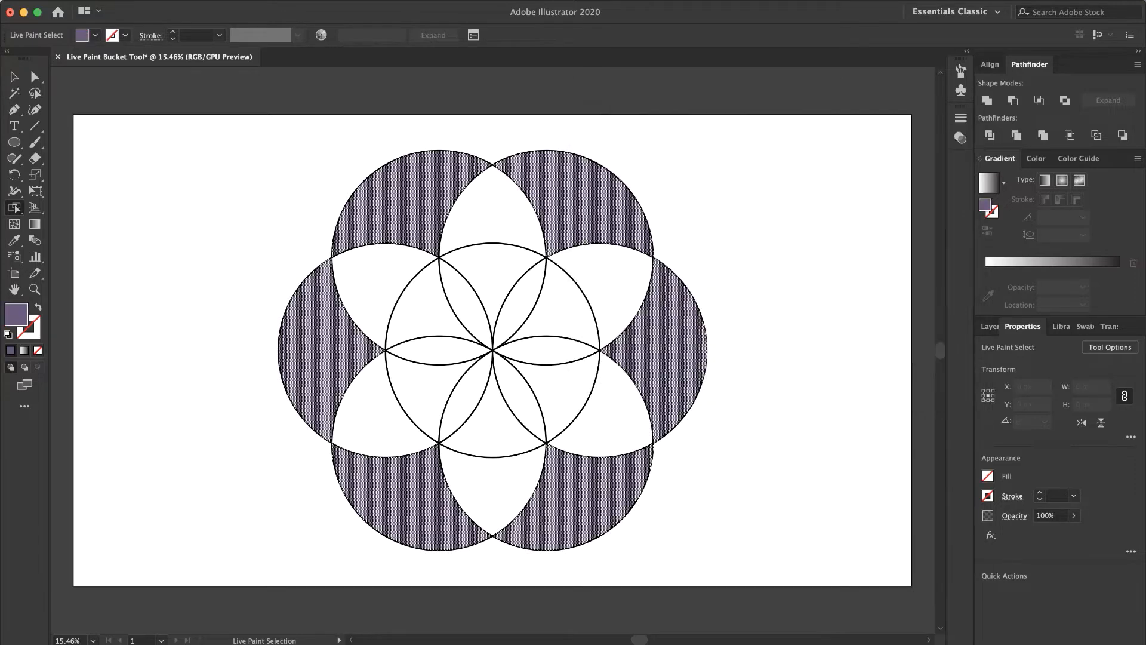
click(17, 78)
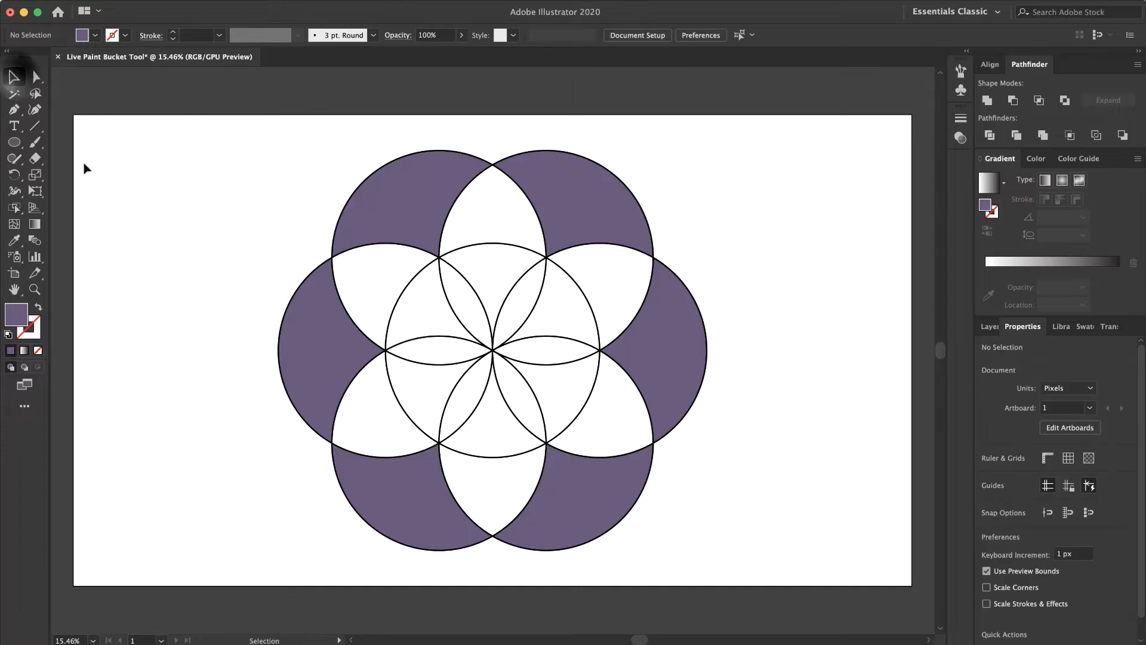
- Fill the six pointed regions surrounding the central circle with coral f46a4e using the Live Paint Selection tool
mouse_move(286, 203)
mouse_down()
mouse_move(790, 492)
mouse_move(764, 531)
mouse_up()
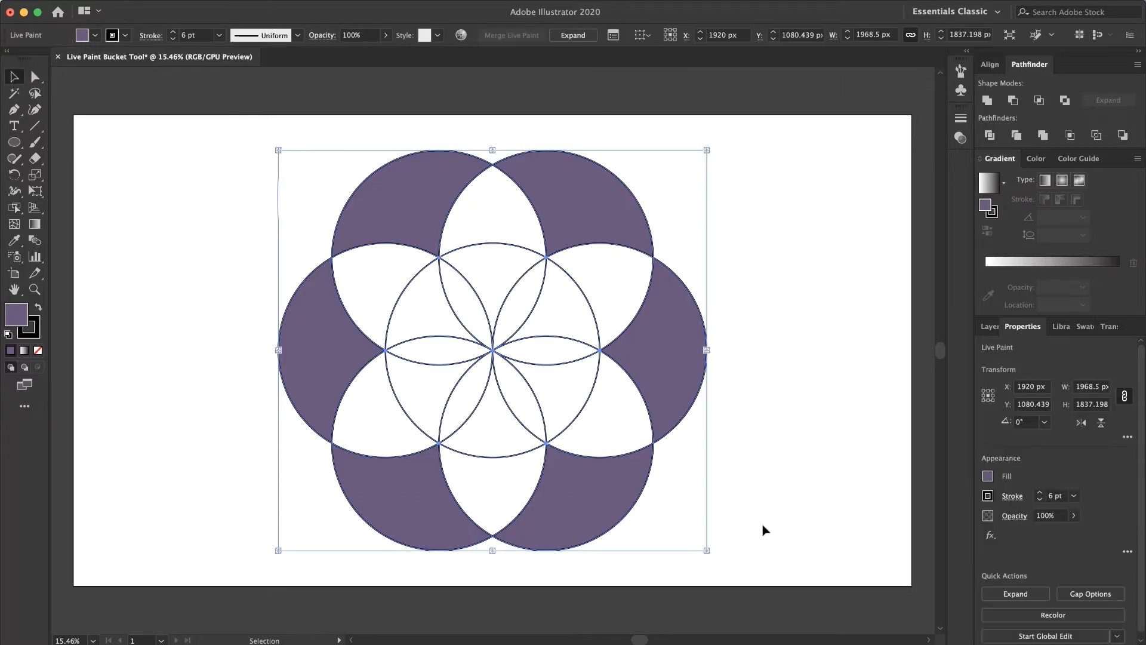
click(16, 211)
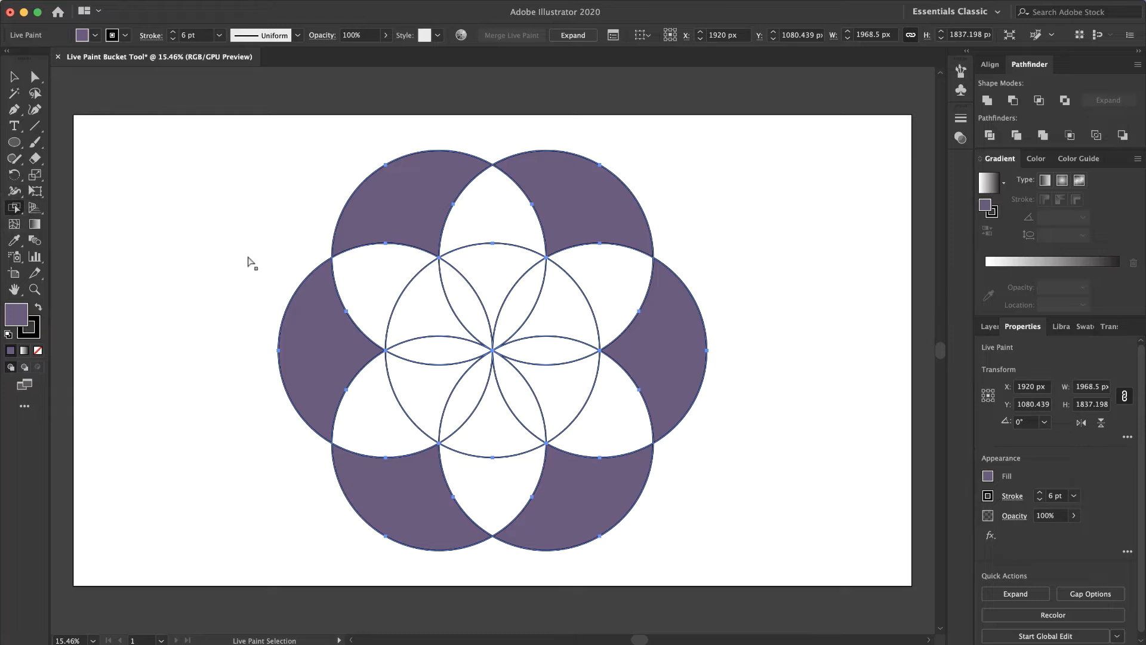
click(373, 288)
shift+click(383, 415)
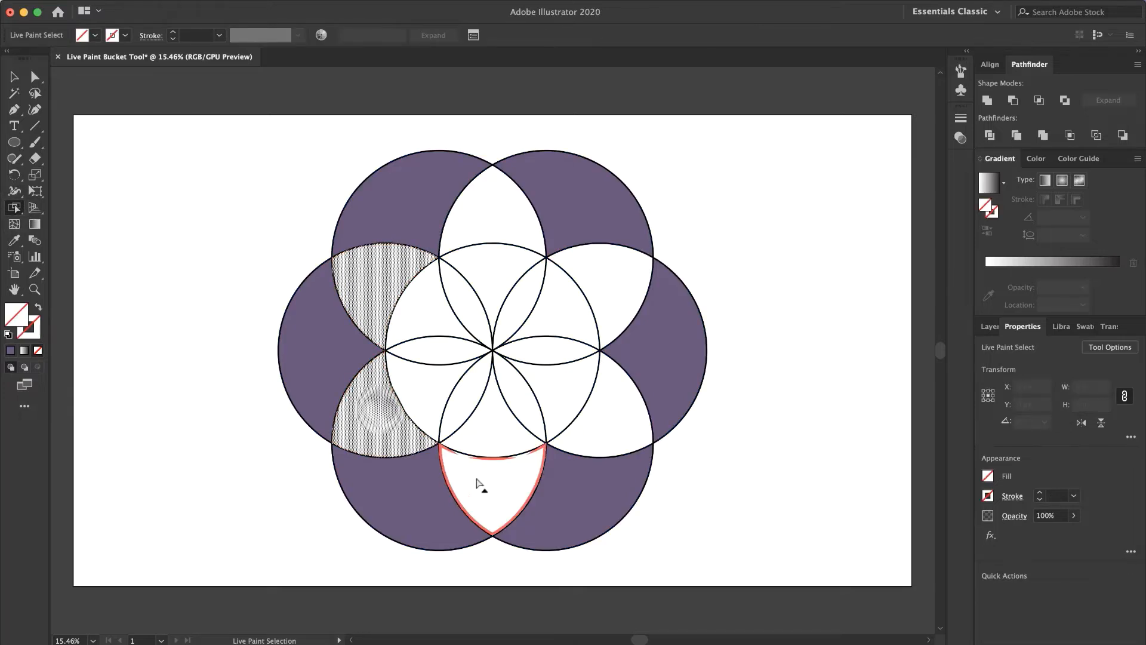
shift+click(489, 481)
shift+click(601, 418)
shift+click(610, 324)
shift+click(498, 213)
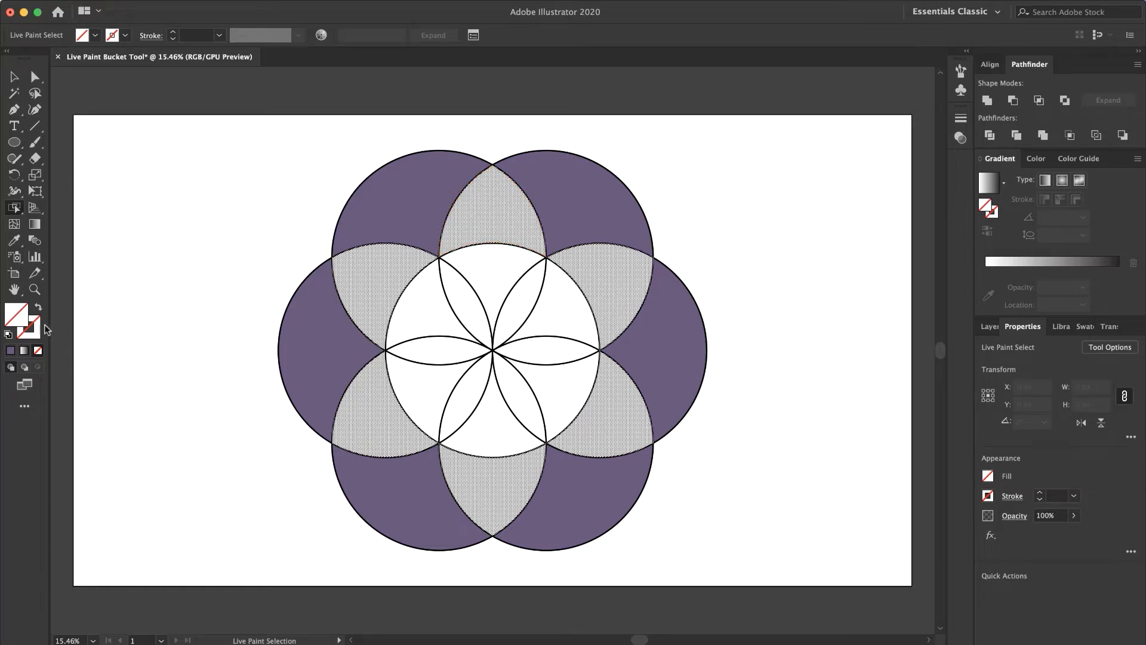
double_click(16, 313)
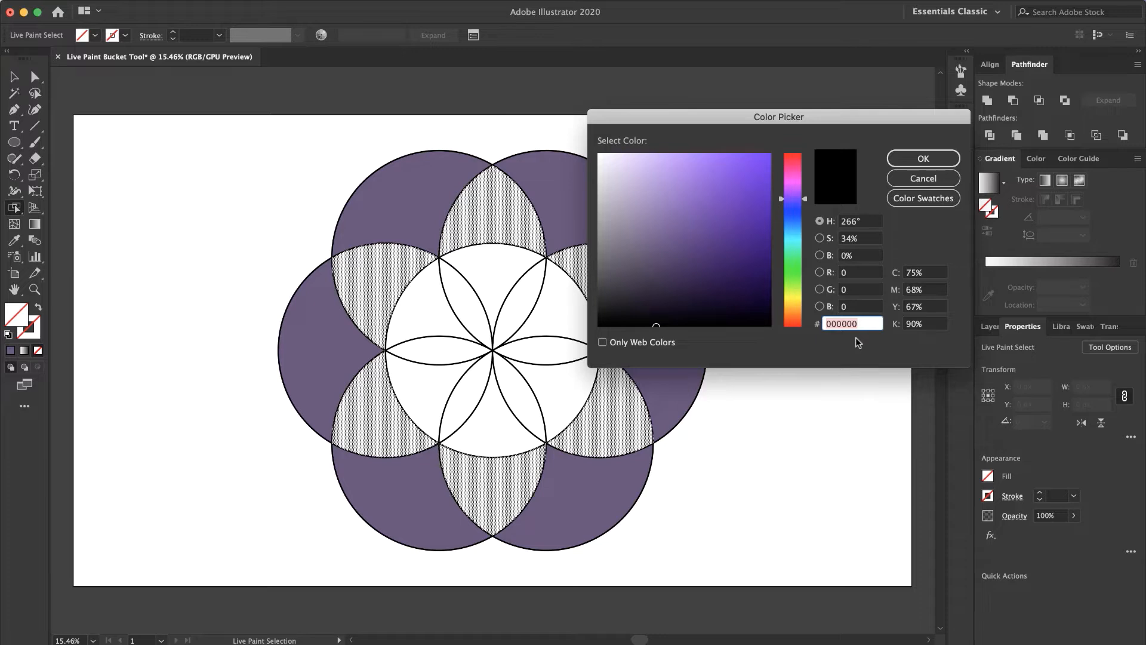
text(f46a4e)
key(Return)
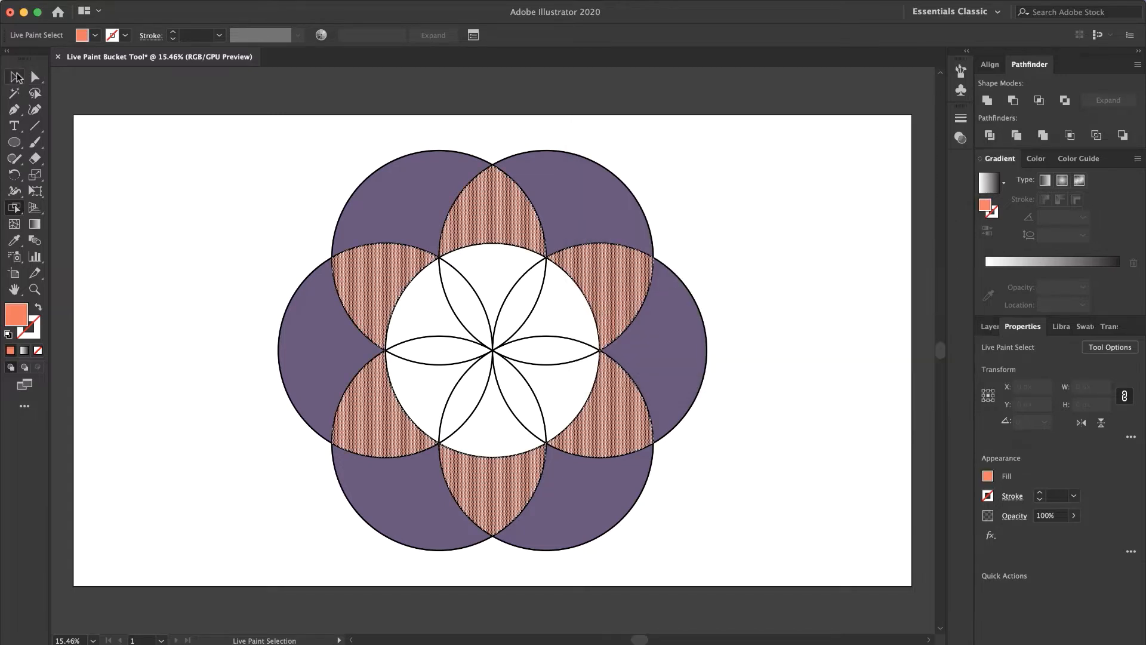
click(16, 77)
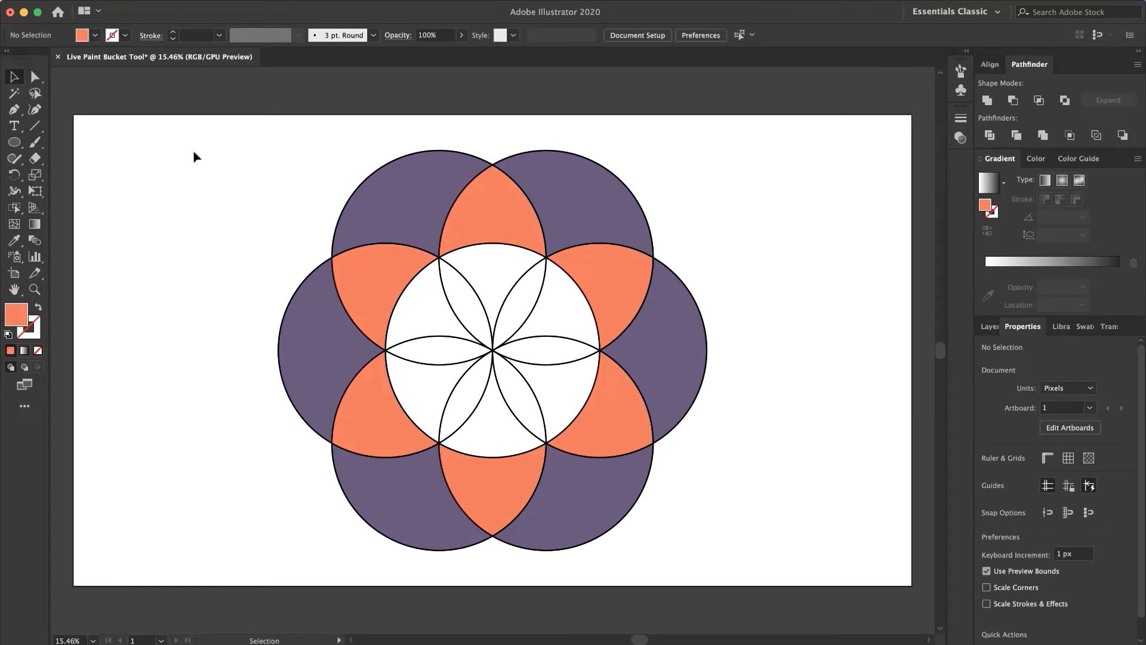
- Fill the six gaps between the narrow petals of the central circle with orange f4874b using the Live Paint Selection tool
drag(215, 144, 750, 553)
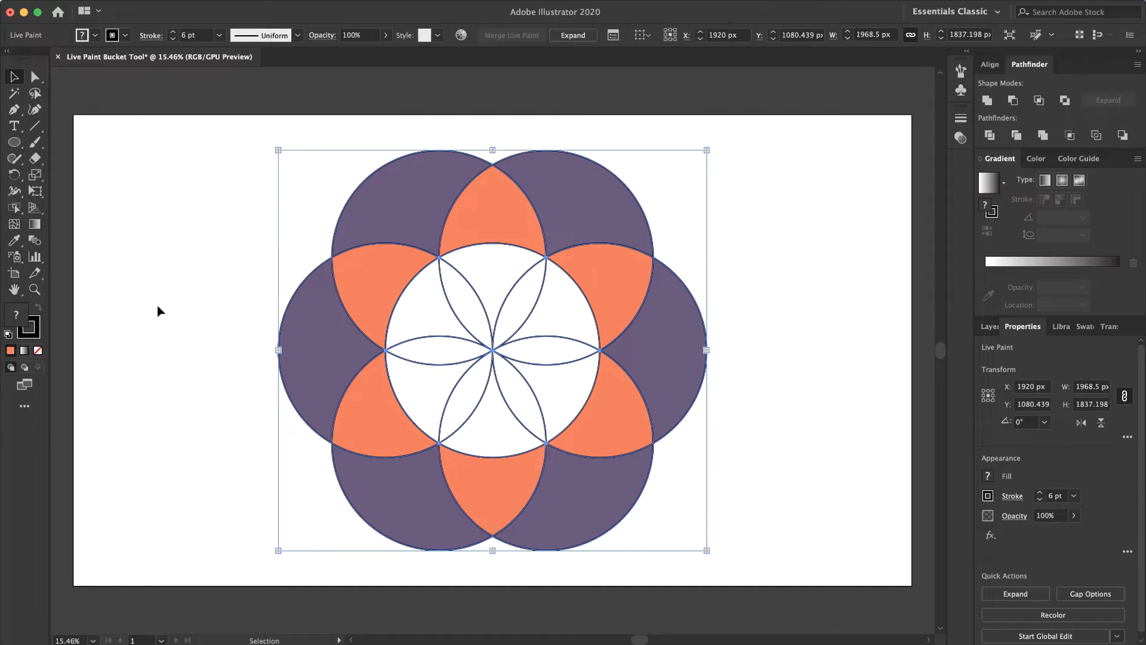
click(14, 207)
click(430, 313)
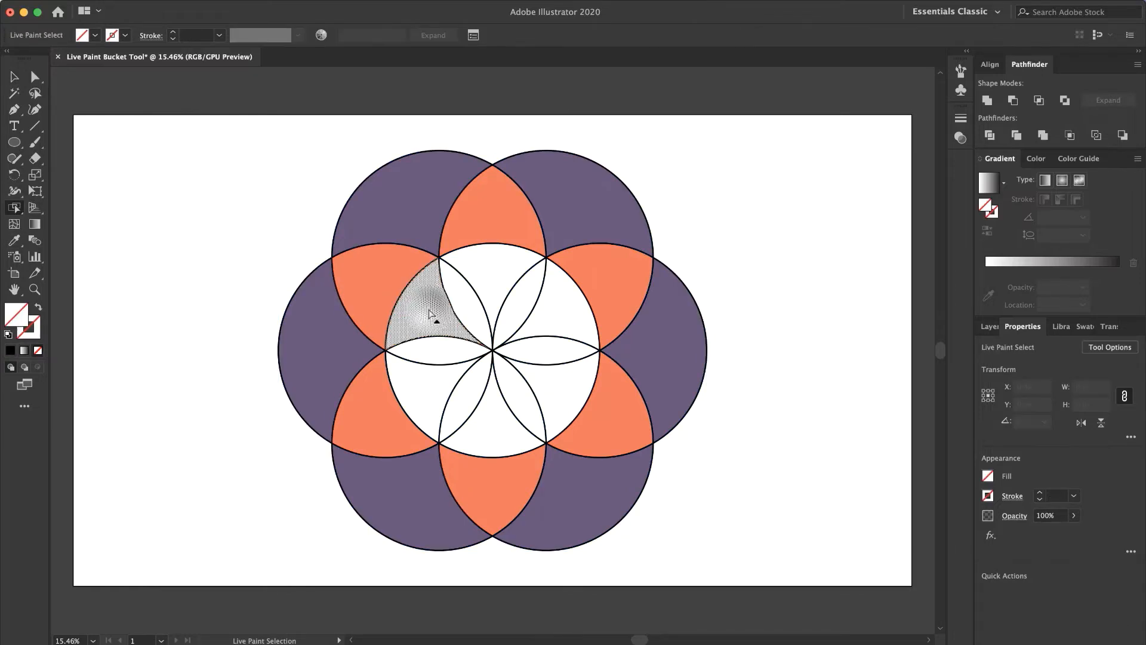
shift+click(415, 384)
shift+click(500, 427)
shift+click(555, 393)
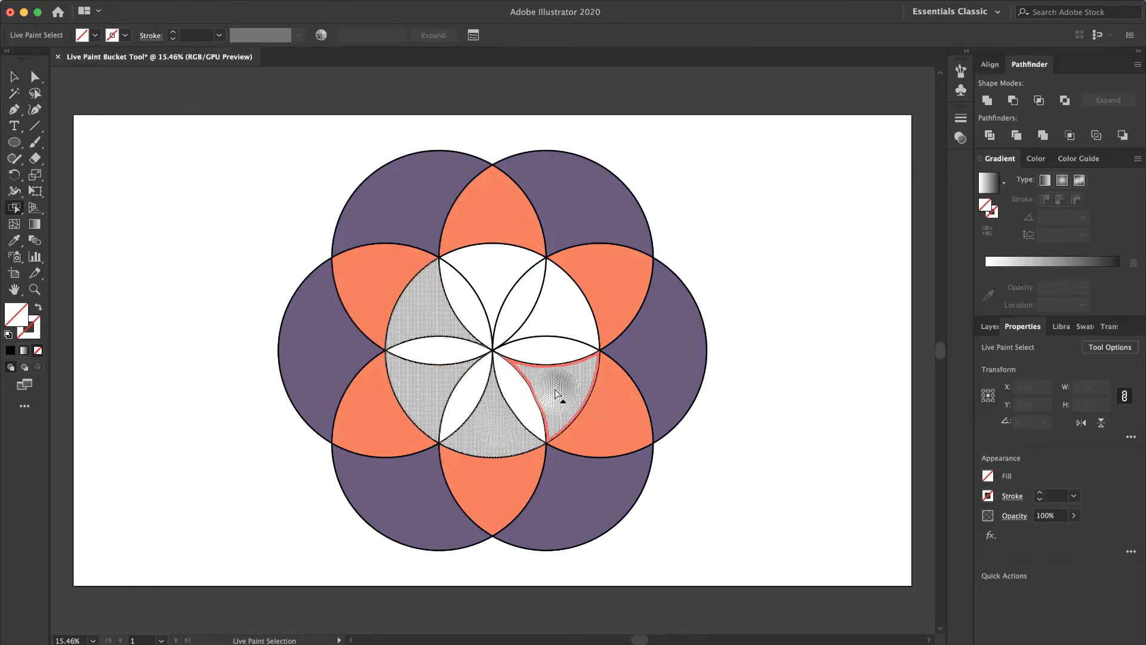
shift+click(564, 314)
shift+click(486, 266)
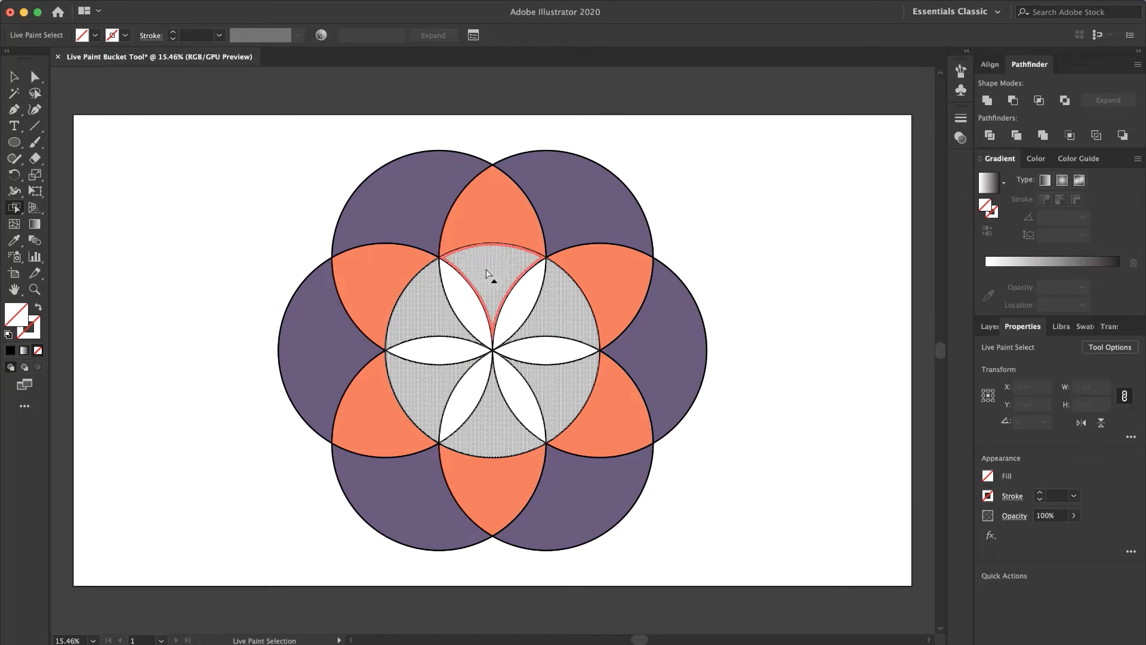
double_click(18, 315)
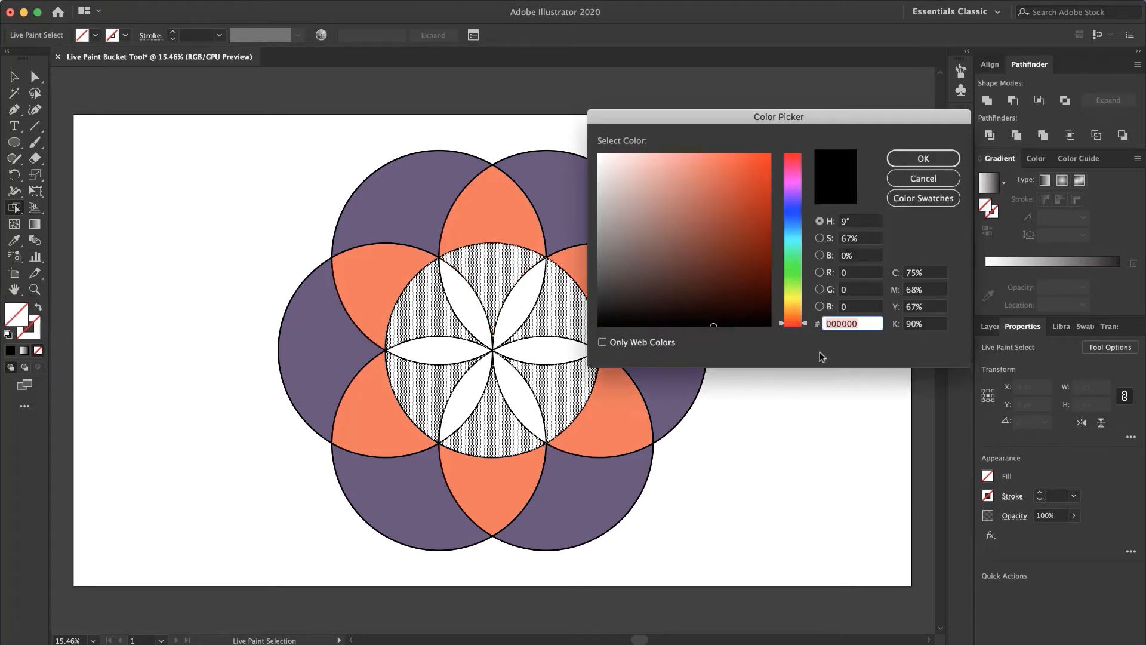
text(f4874b)
key(Return)
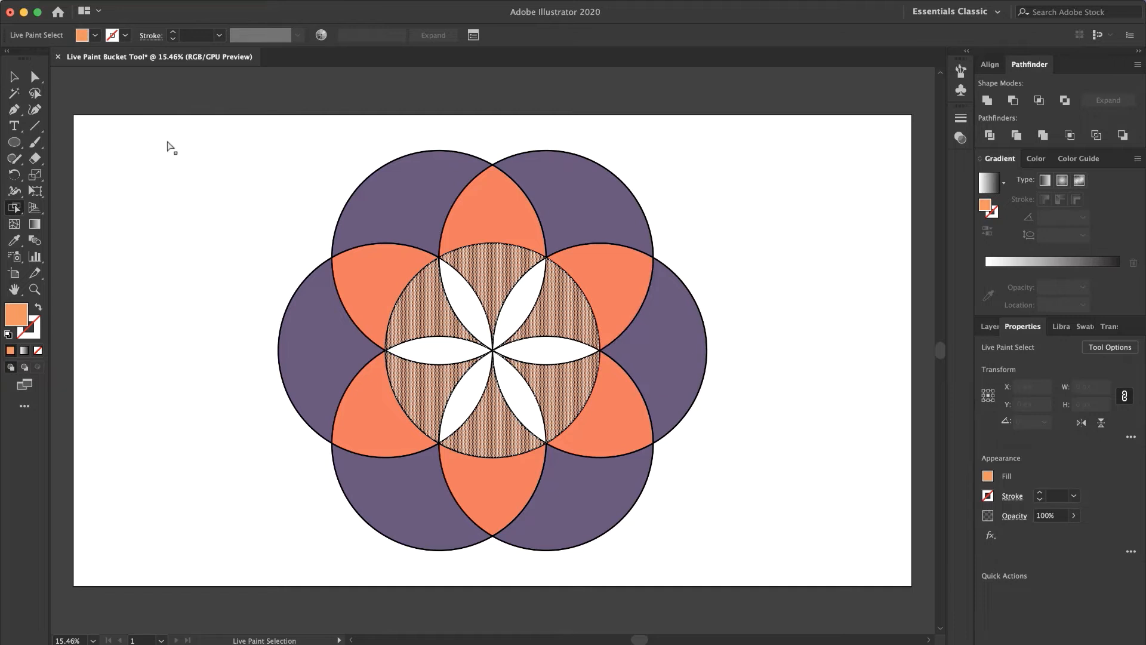
click(11, 78)
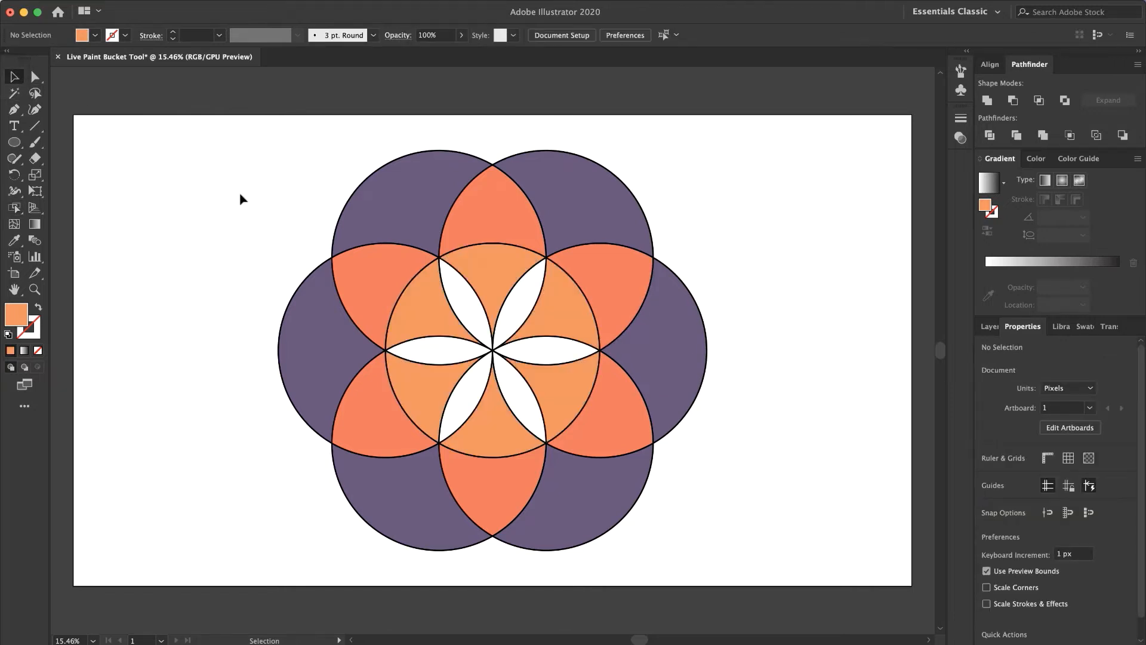
- Fill the six narrow petals of the central circle with light orange f3b05a using the Live Paint Selection tool
mouse_move(240, 195)
mouse_down()
mouse_move(471, 351)
mouse_move(739, 566)
mouse_up()
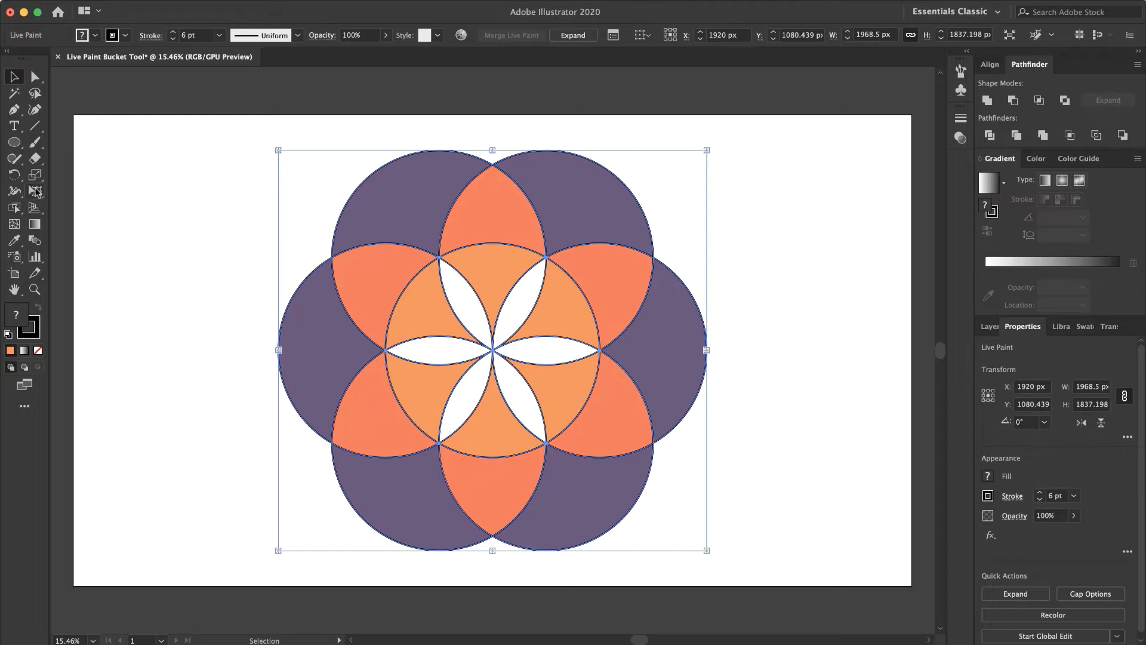
click(14, 207)
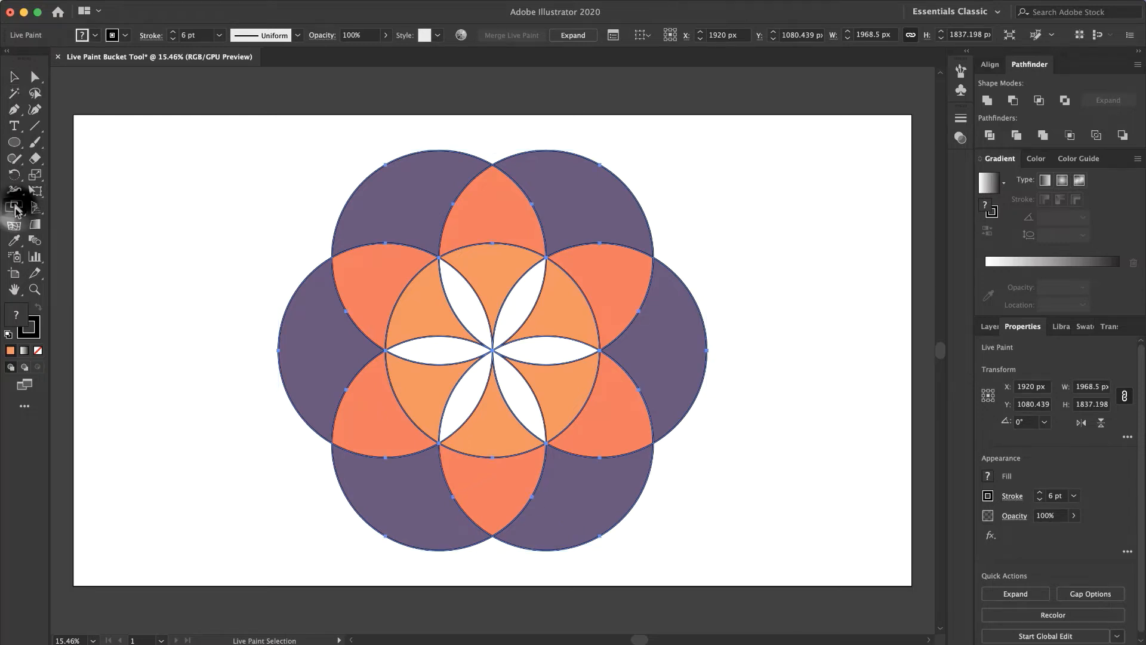
click(472, 298)
shift+click(436, 351)
shift+click(465, 397)
shift+click(519, 391)
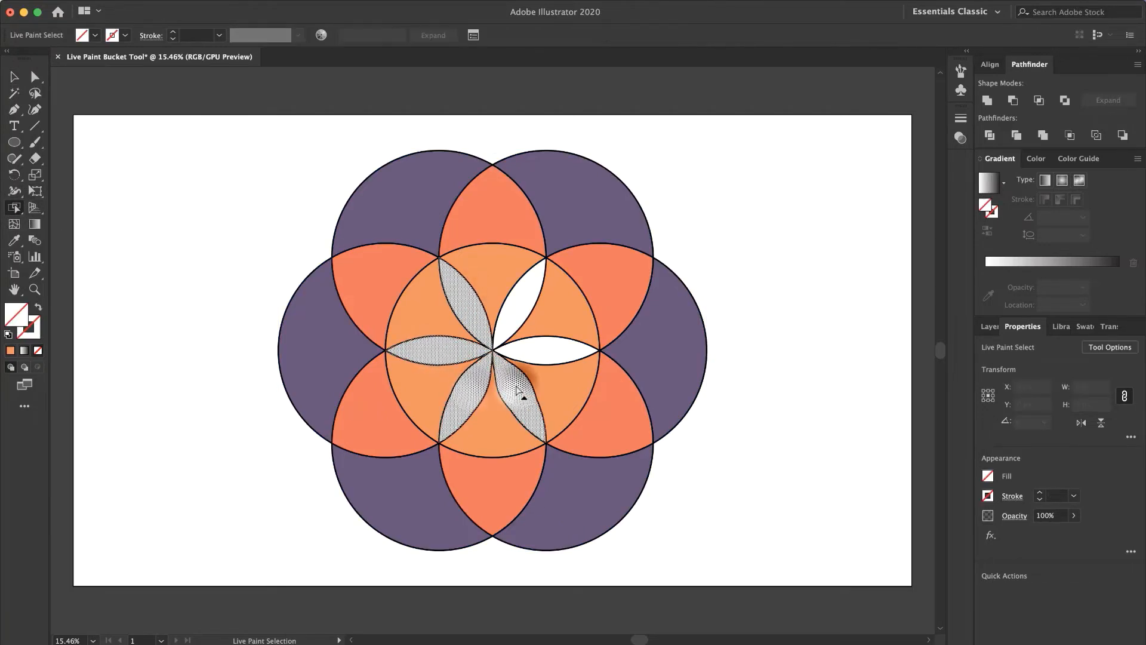
shift+click(540, 347)
shift+click(516, 316)
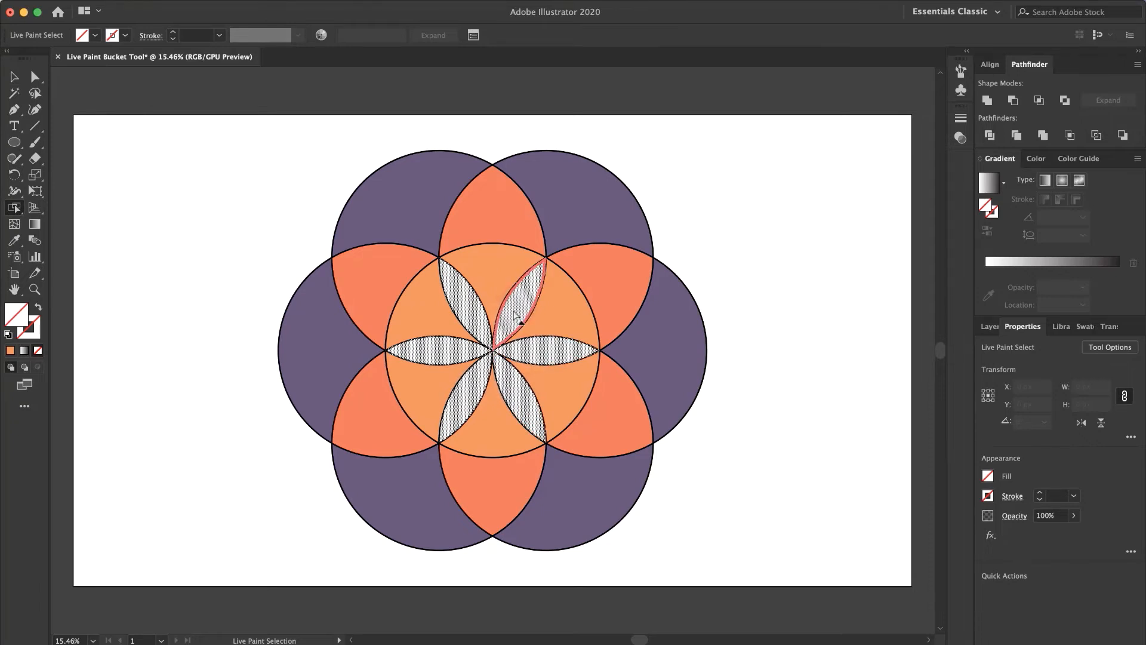
double_click(17, 315)
text(f)
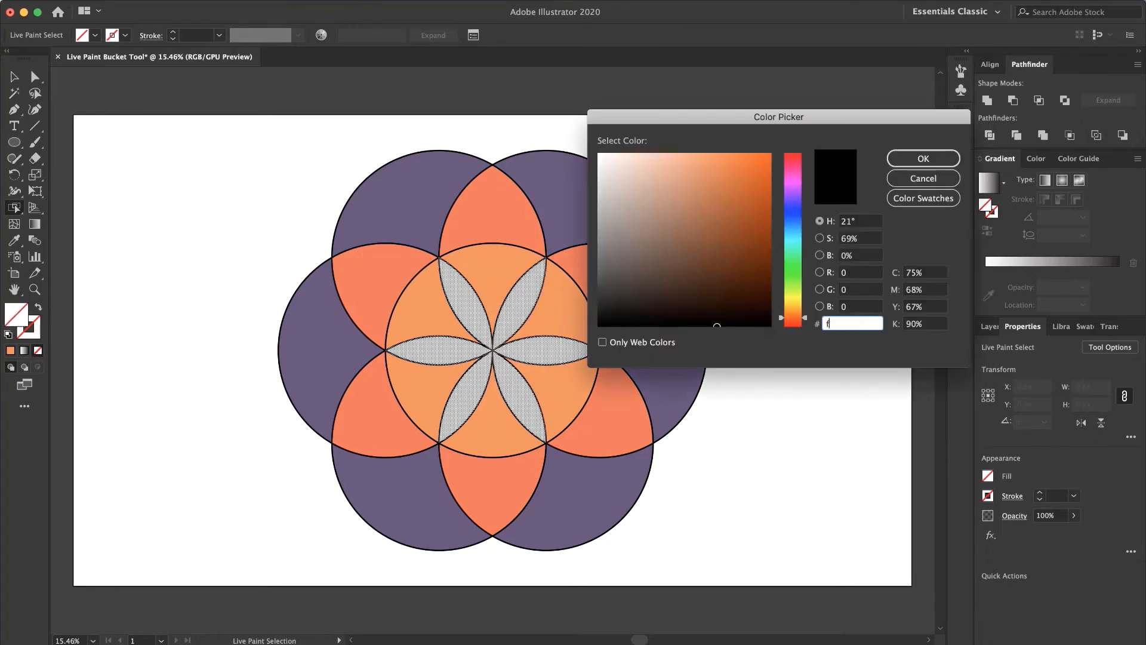
text(3b05a)
key(Return)
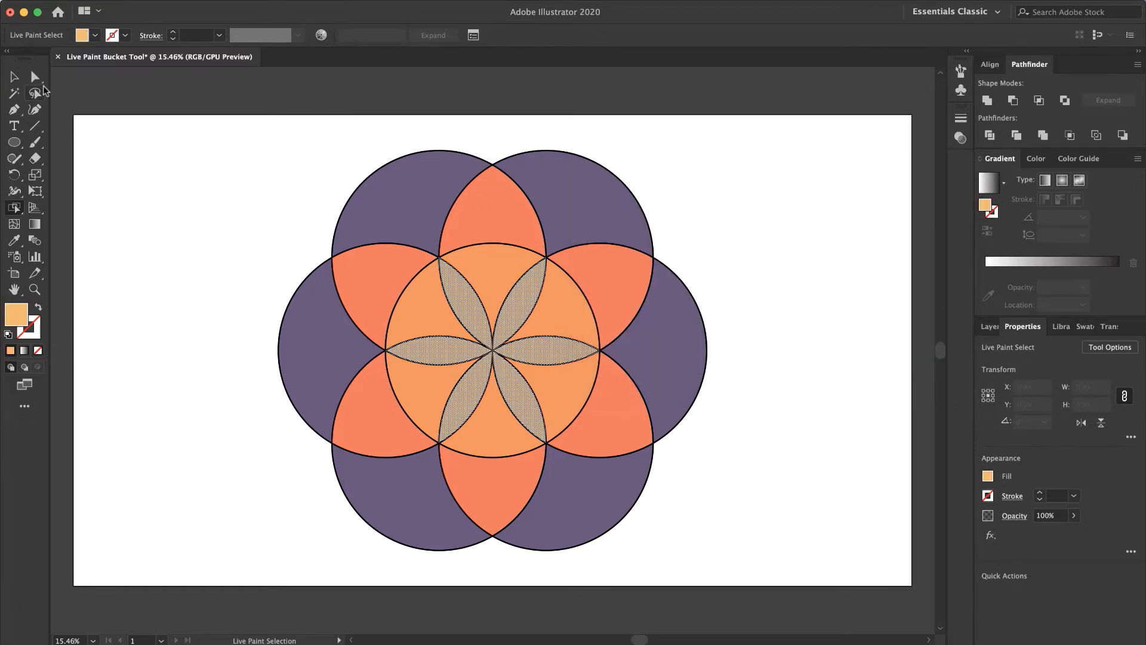
click(14, 77)
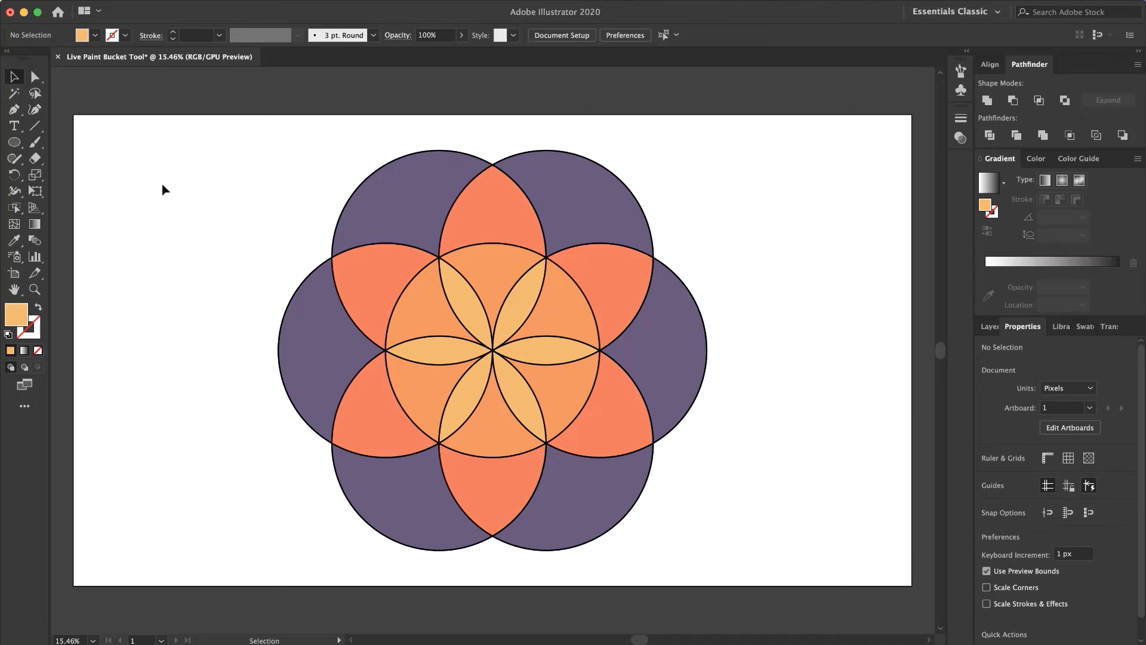
- Remove the stroke from the whole Live Paint flower by setting it to None, and deselect the artwork
drag(162, 189, 756, 500)
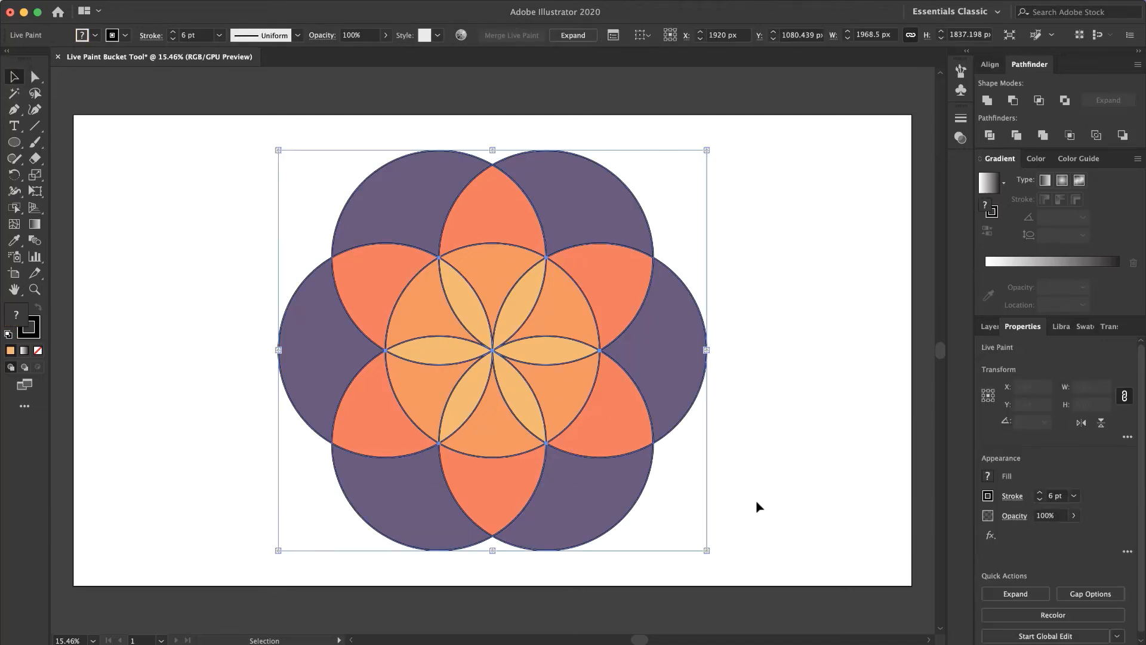
click(126, 36)
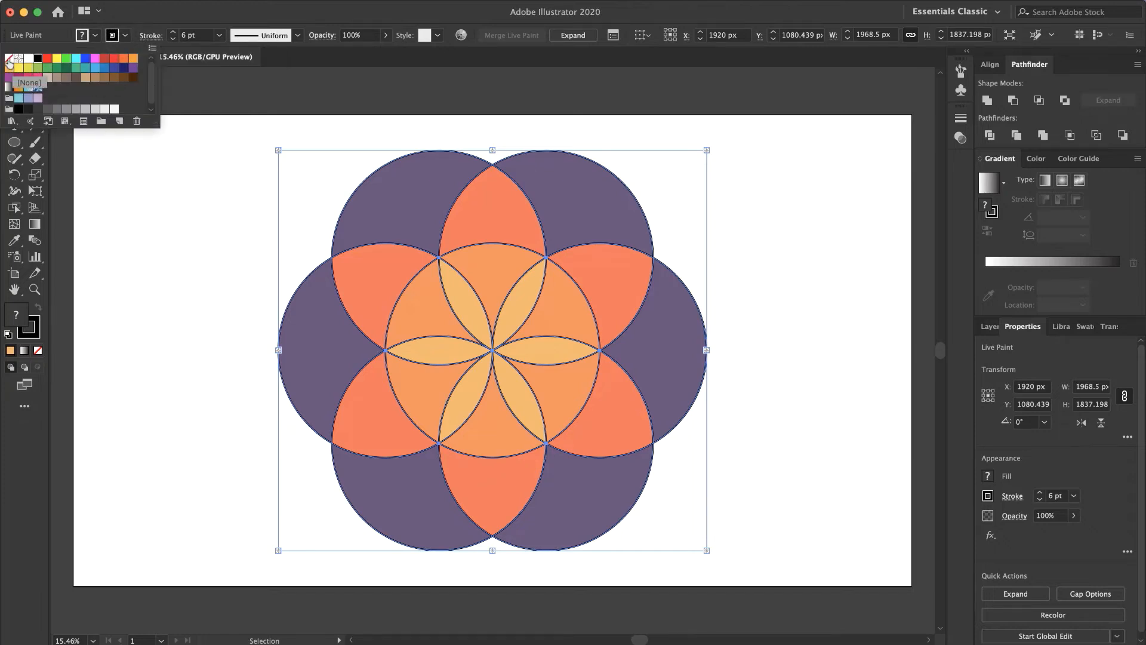
click(9, 58)
click(148, 313)
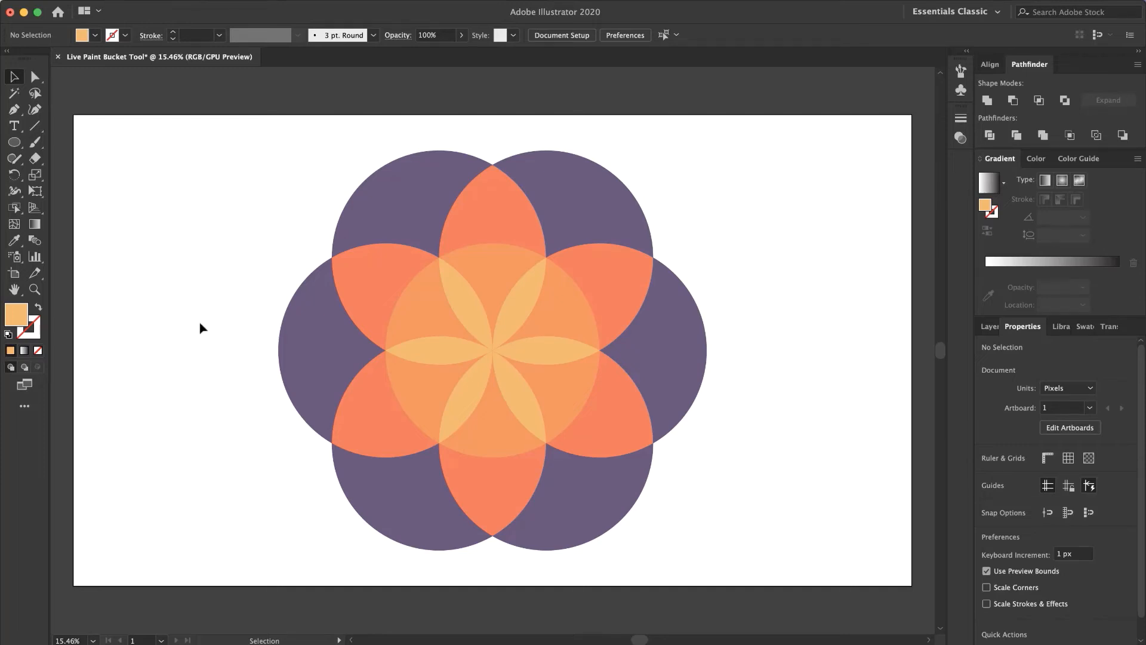
- Recolour the six narrow petals of the central circle with off-white ebf2ea using the Live Paint Selection tool
drag(231, 182, 734, 499)
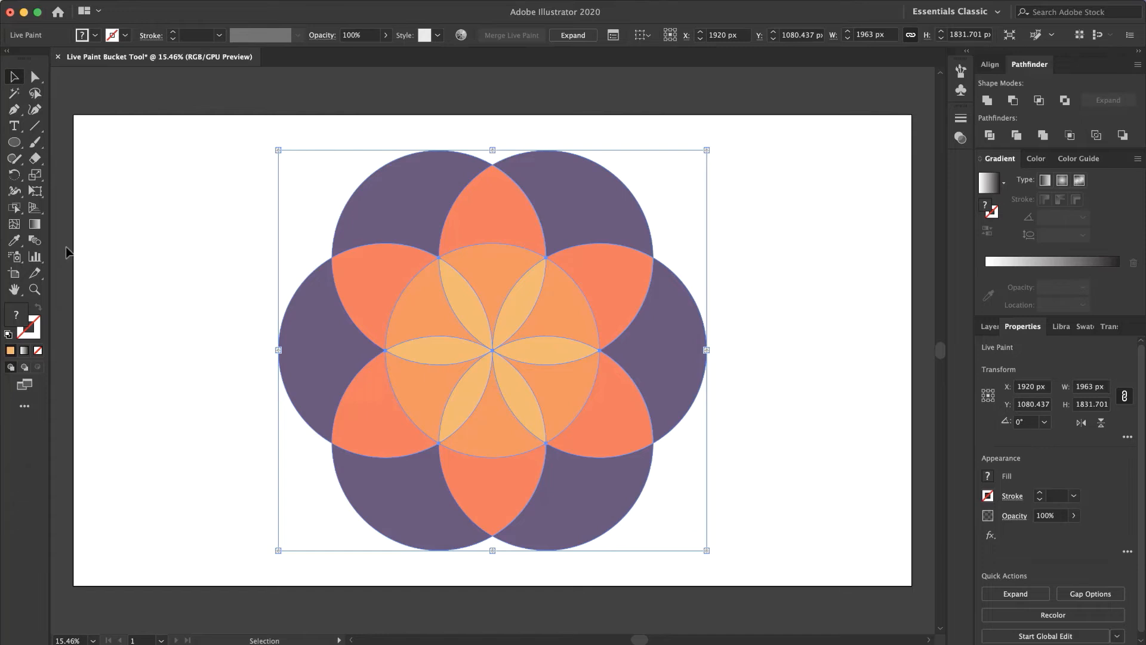
click(14, 207)
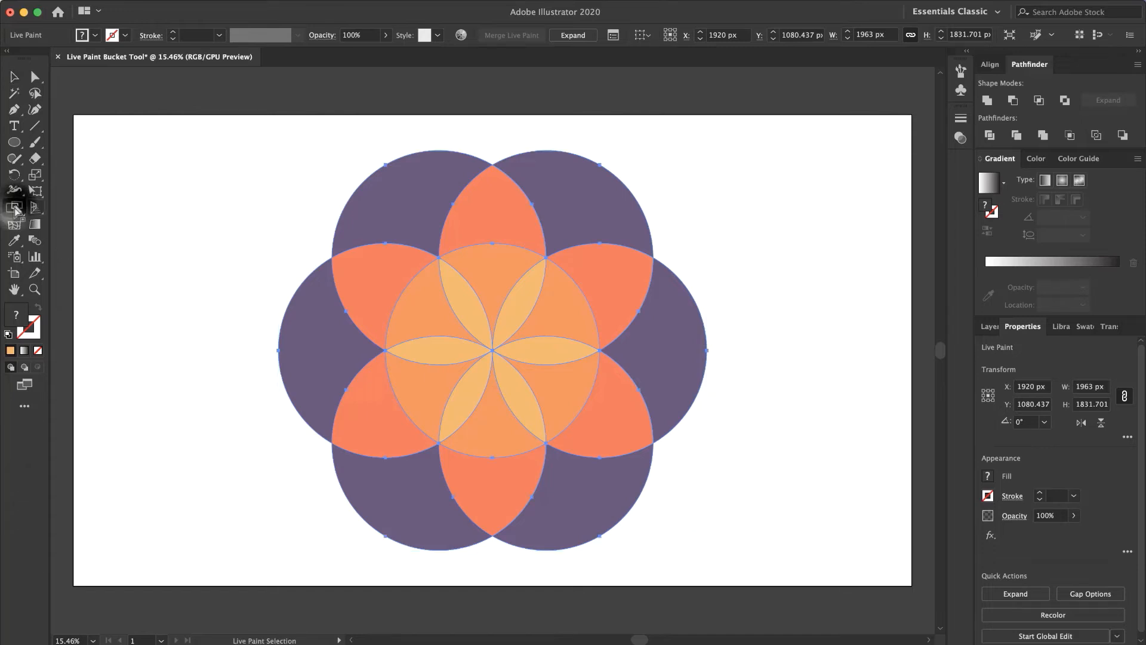
click(459, 305)
shift+click(441, 341)
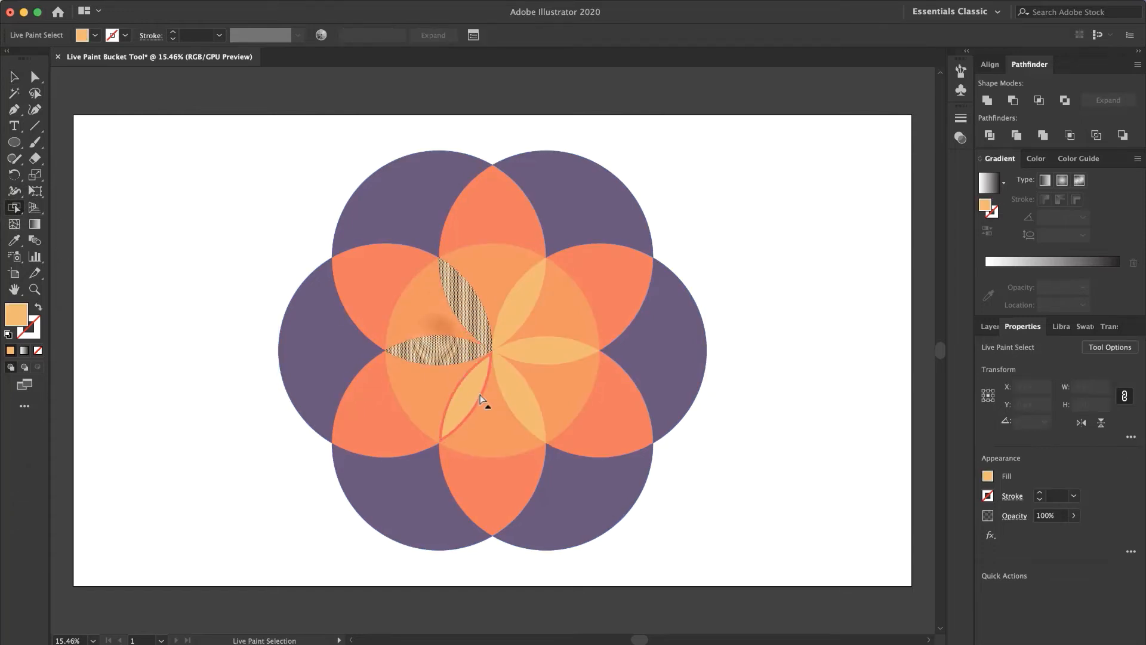
shift+click(483, 399)
shift+click(519, 402)
shift+click(528, 356)
shift+click(513, 319)
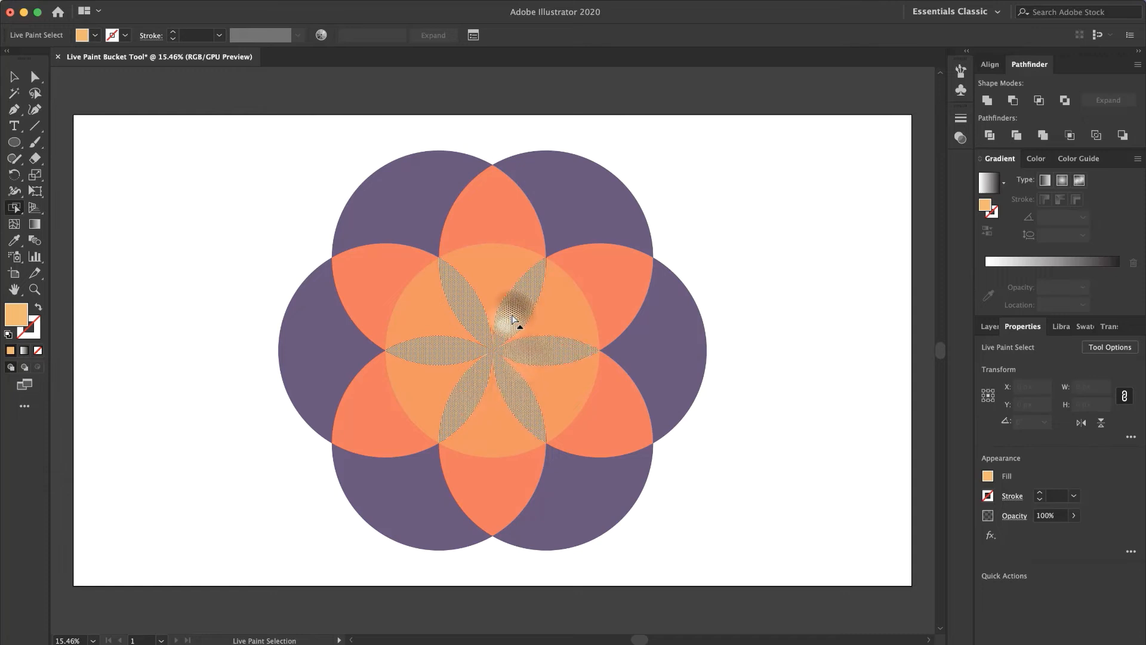
double_click(16, 315)
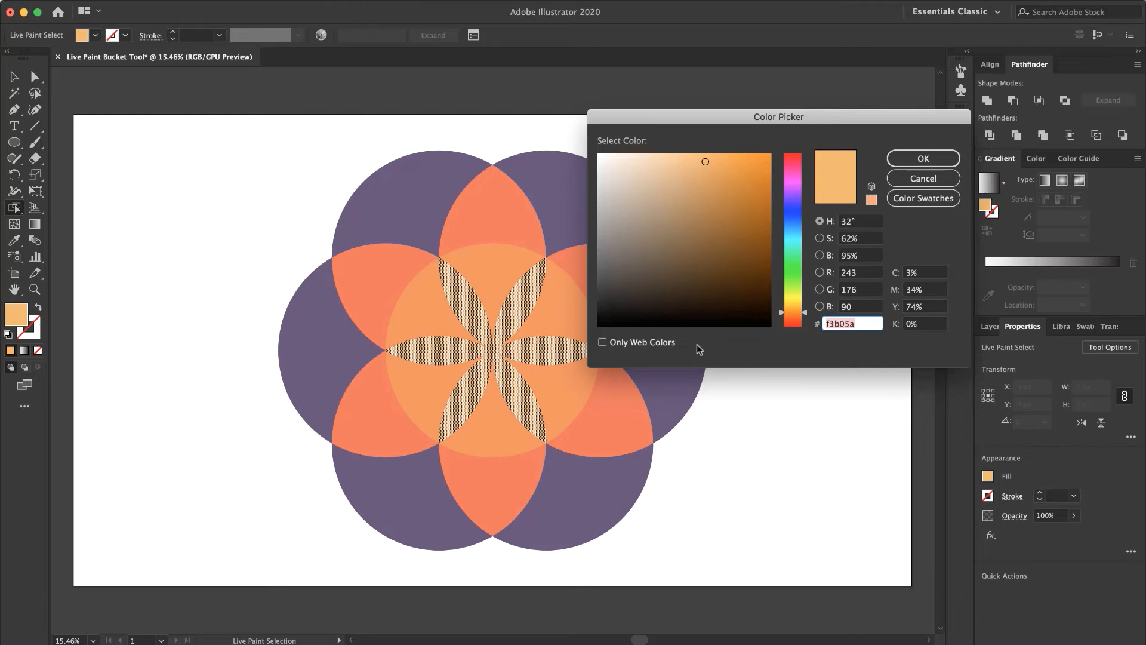
text(ebf2ea)
key(Return)
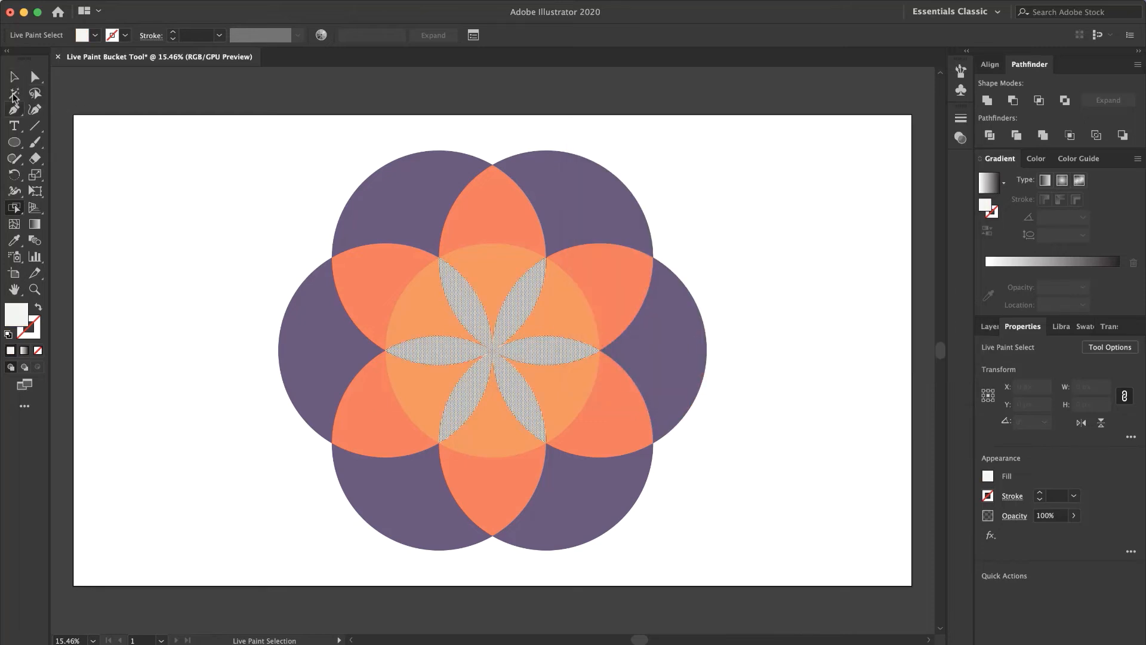
- Recolour the six gaps between the narrow petals of the central circle with tan bf9d7a
click(428, 314)
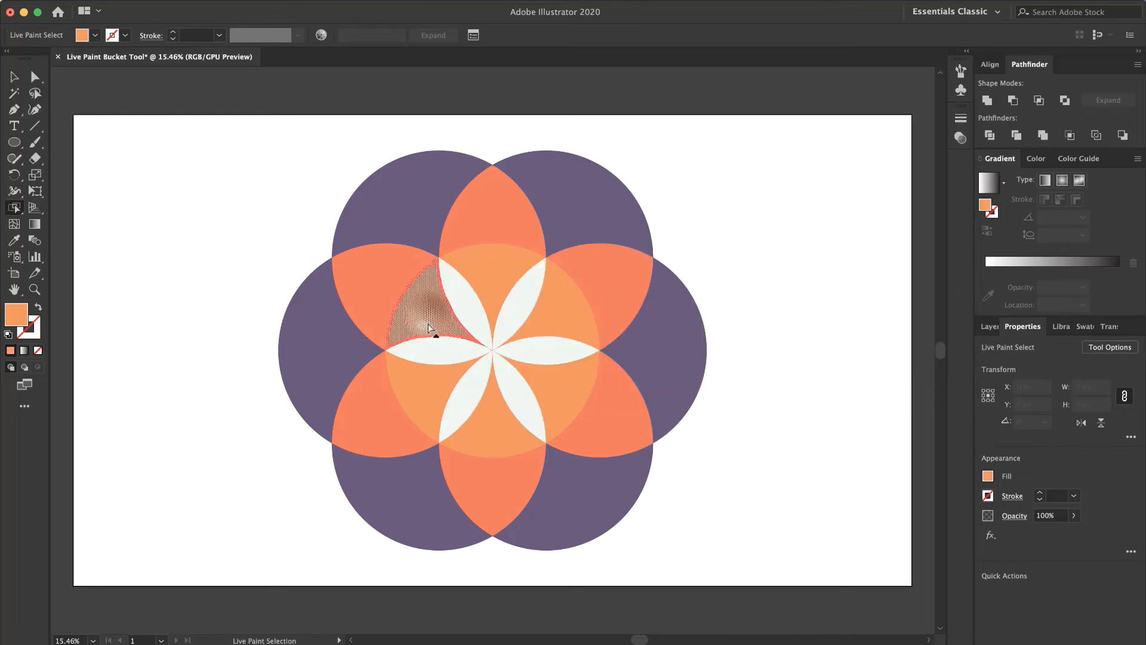
shift+click(418, 396)
shift+click(493, 436)
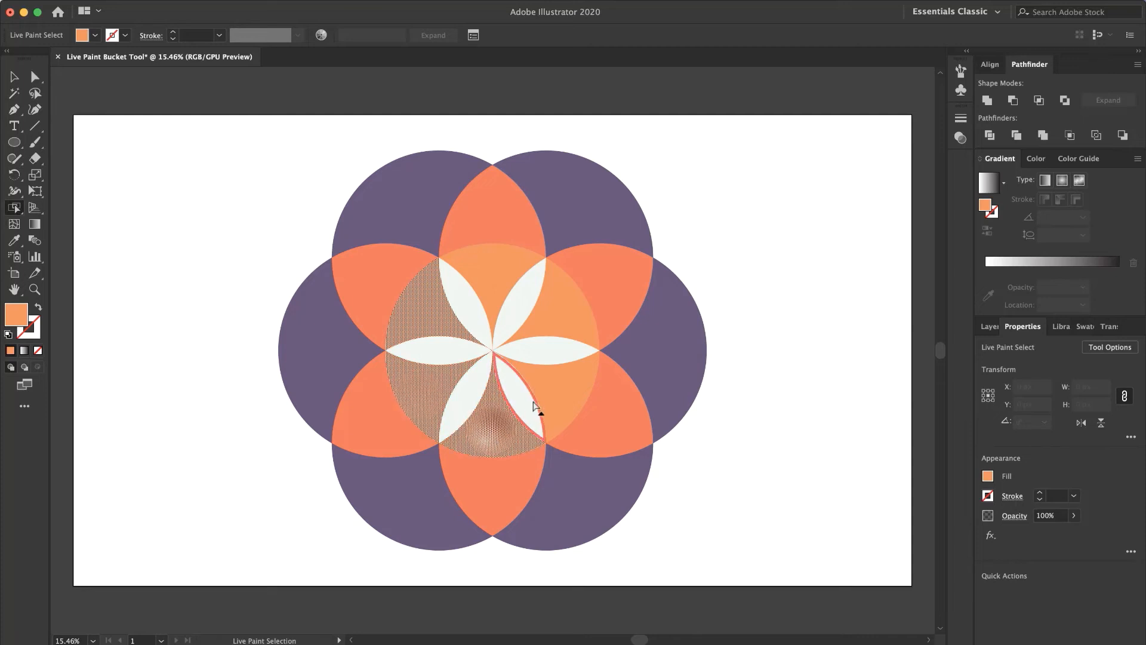
shift+click(548, 399)
shift+click(563, 312)
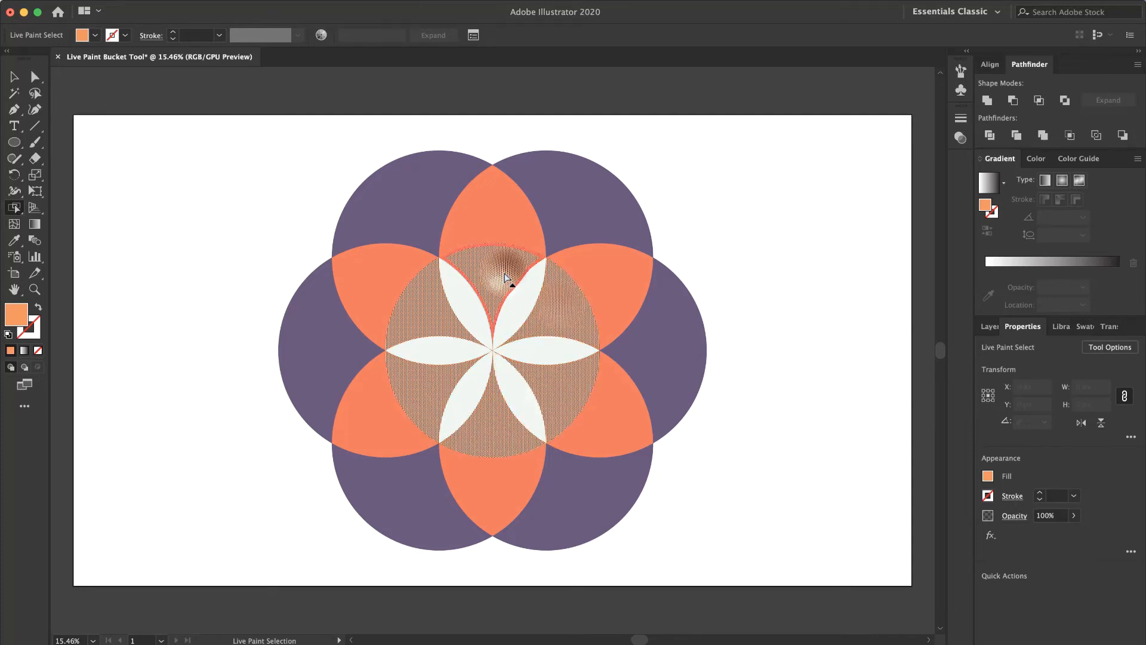
shift+click(526, 268)
double_click(13, 319)
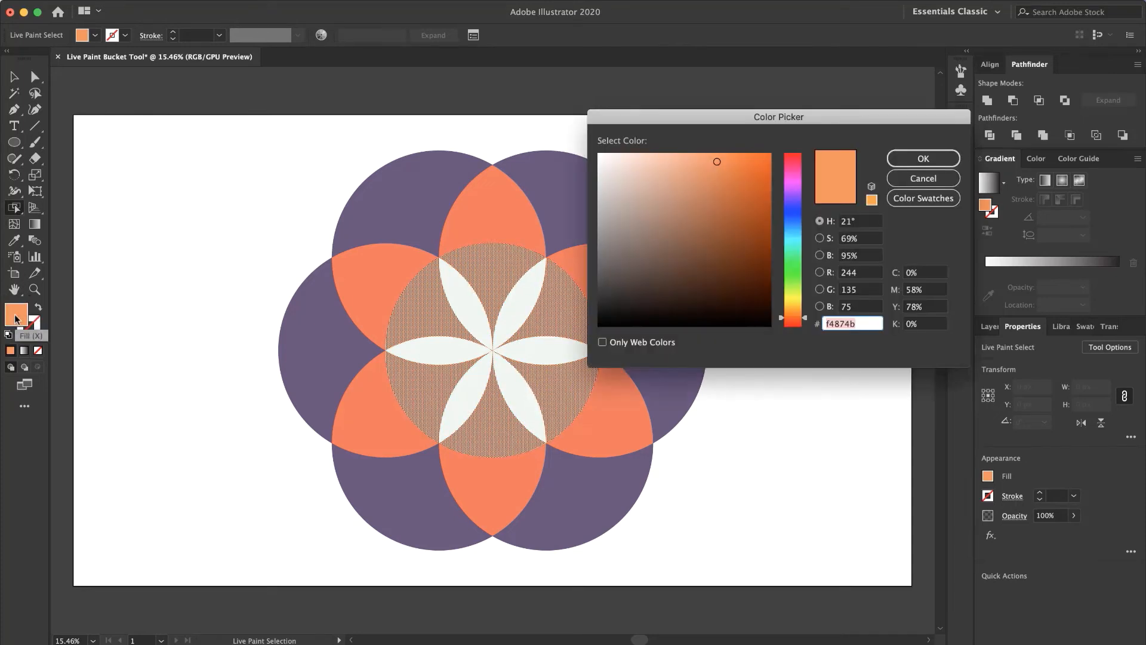
text(bf9d7a)
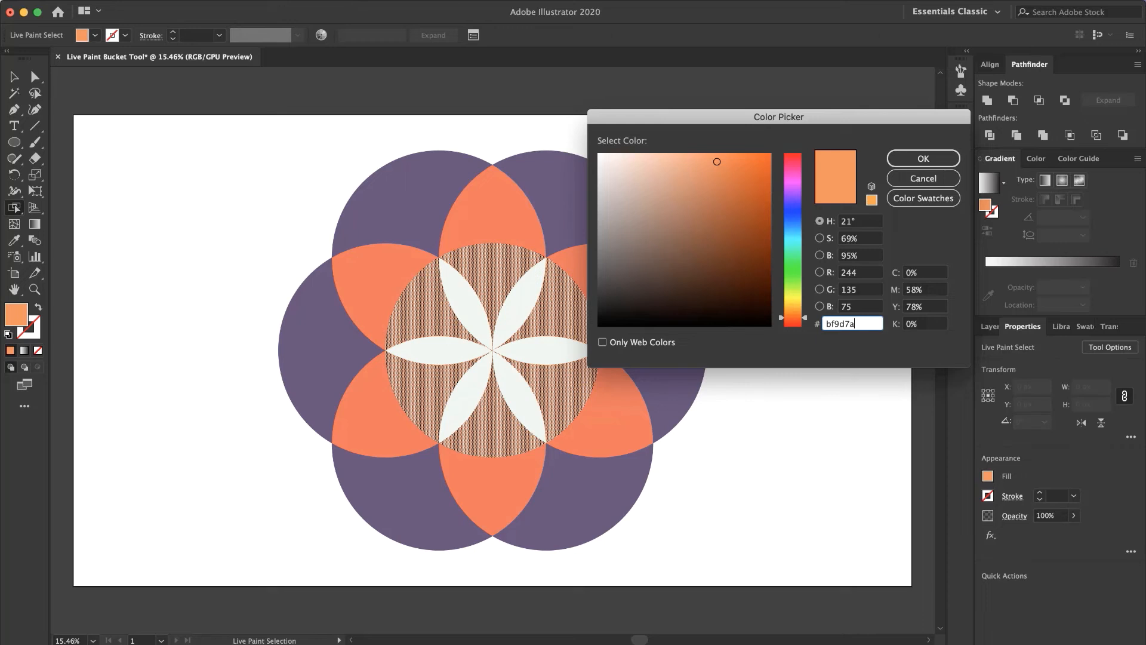
key(Return)
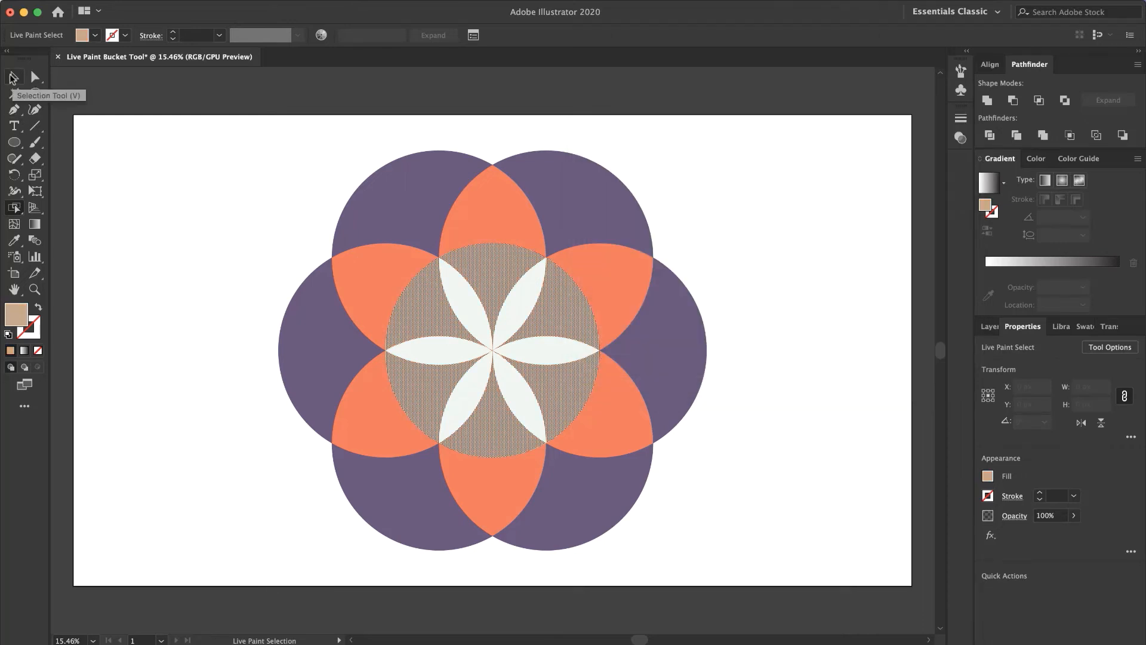
- Recolour the six pointed regions surrounding the central circle with light blue 80add7
click(356, 290)
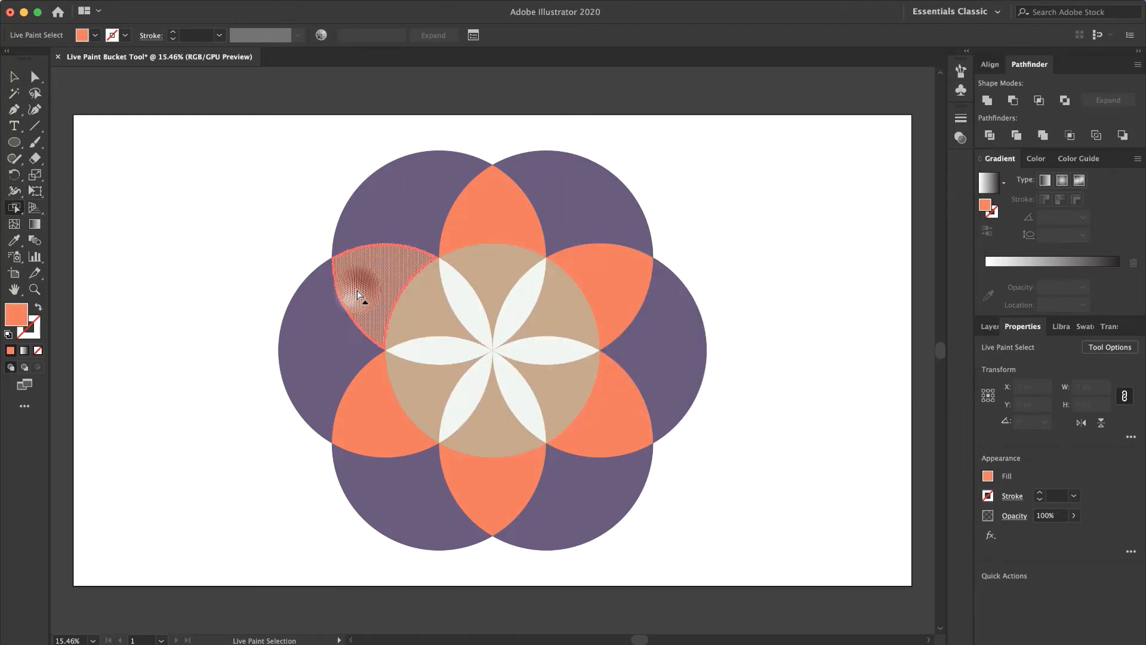
shift+click(367, 400)
shift+click(486, 495)
shift+click(595, 443)
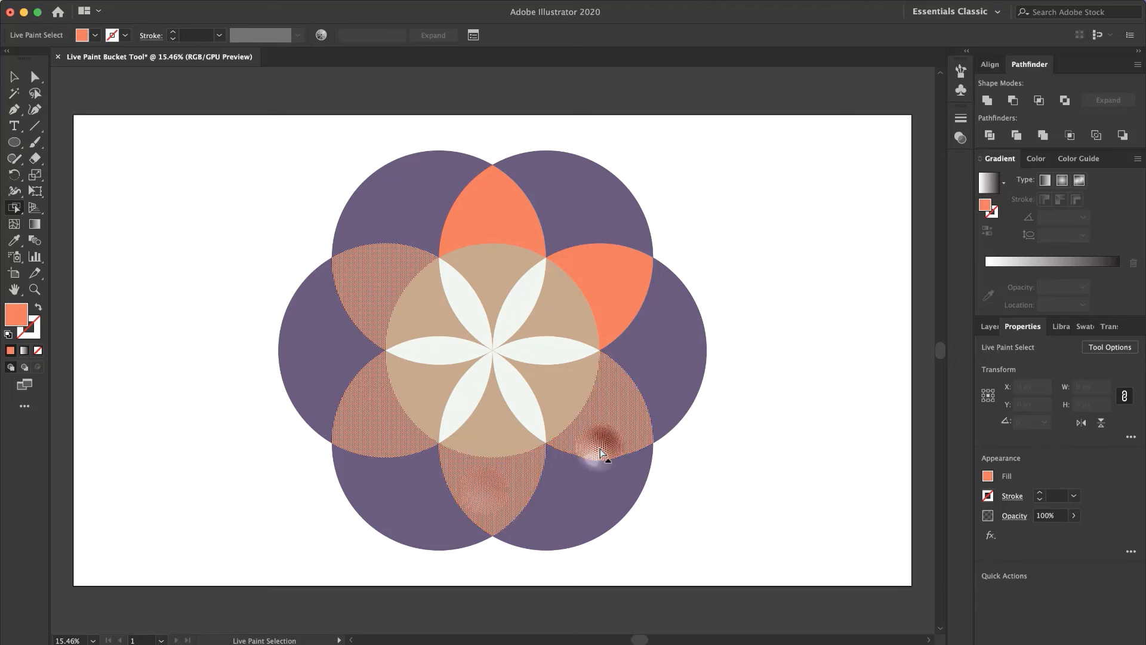
shift+click(617, 313)
shift+click(489, 219)
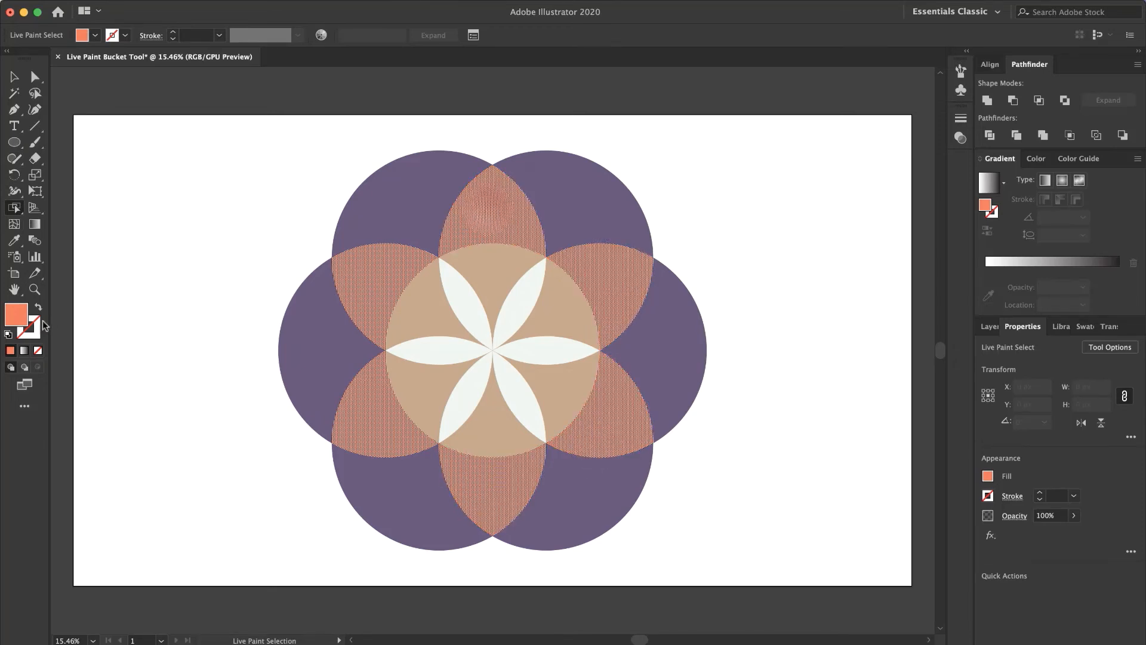
double_click(16, 314)
text(80add7)
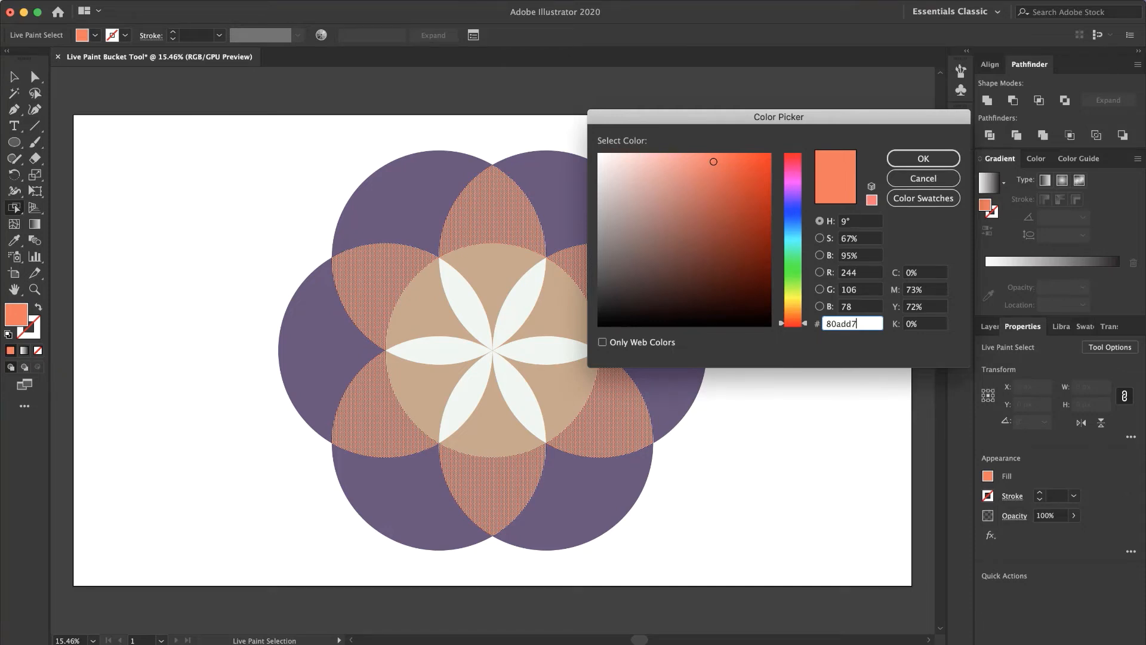
key(Return)
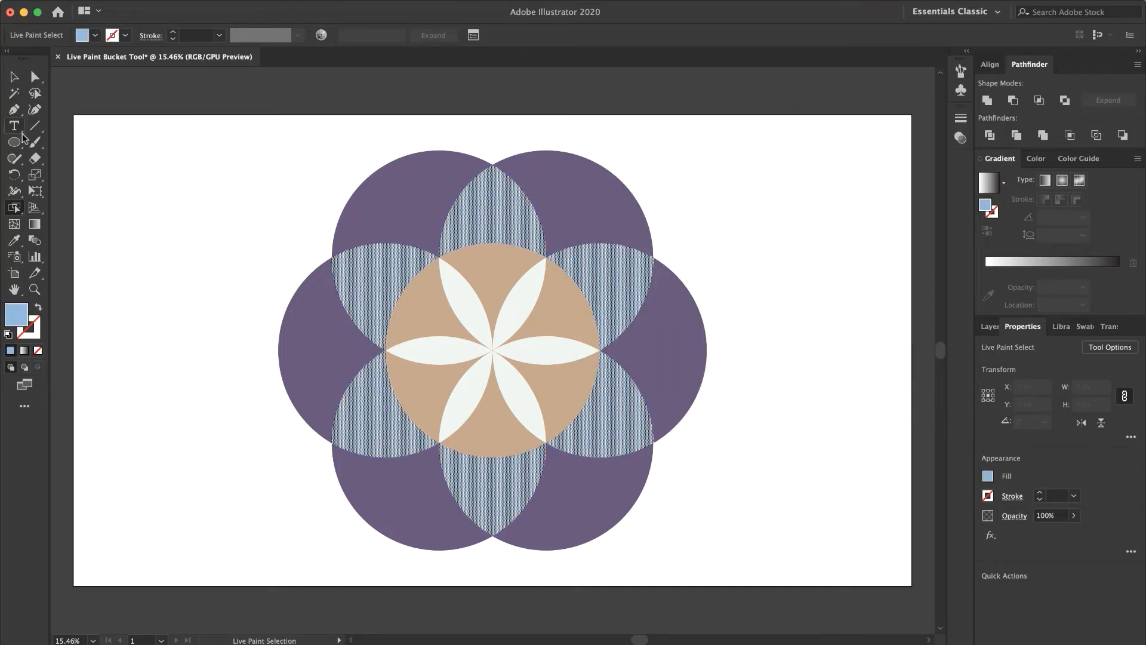
click(14, 77)
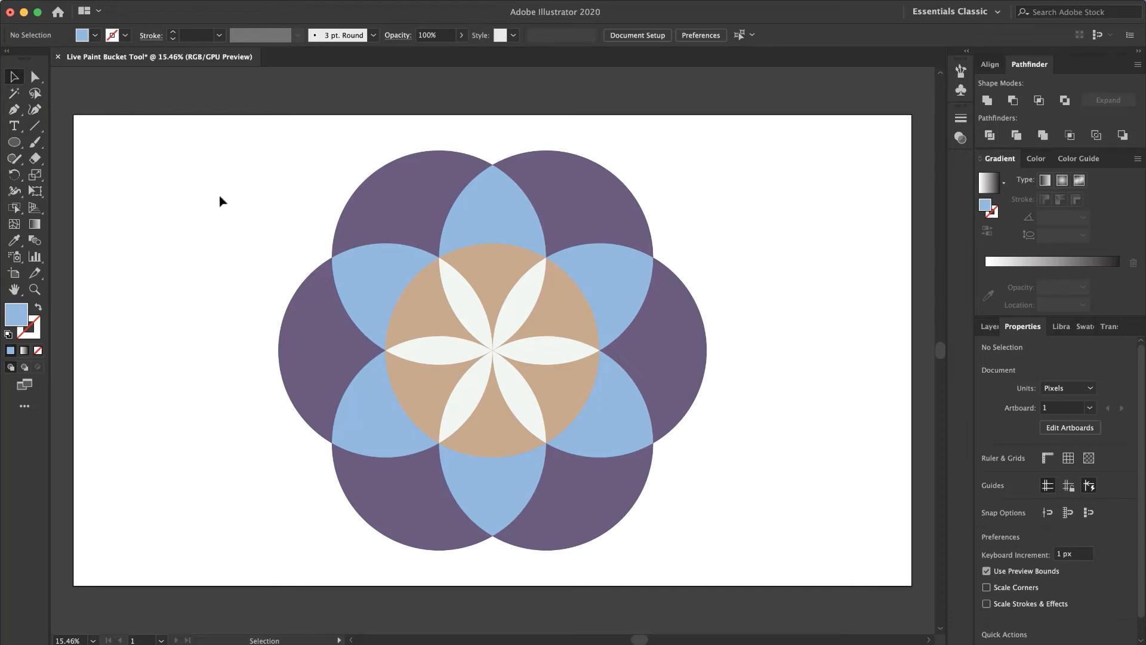
- Recolour the six outer crescent regions of the Live Paint group with off-white ebf2ea using the Live Paint Selection tool
mouse_move(222, 170)
mouse_down()
mouse_move(640, 440)
mouse_move(801, 512)
mouse_up()
click(13, 210)
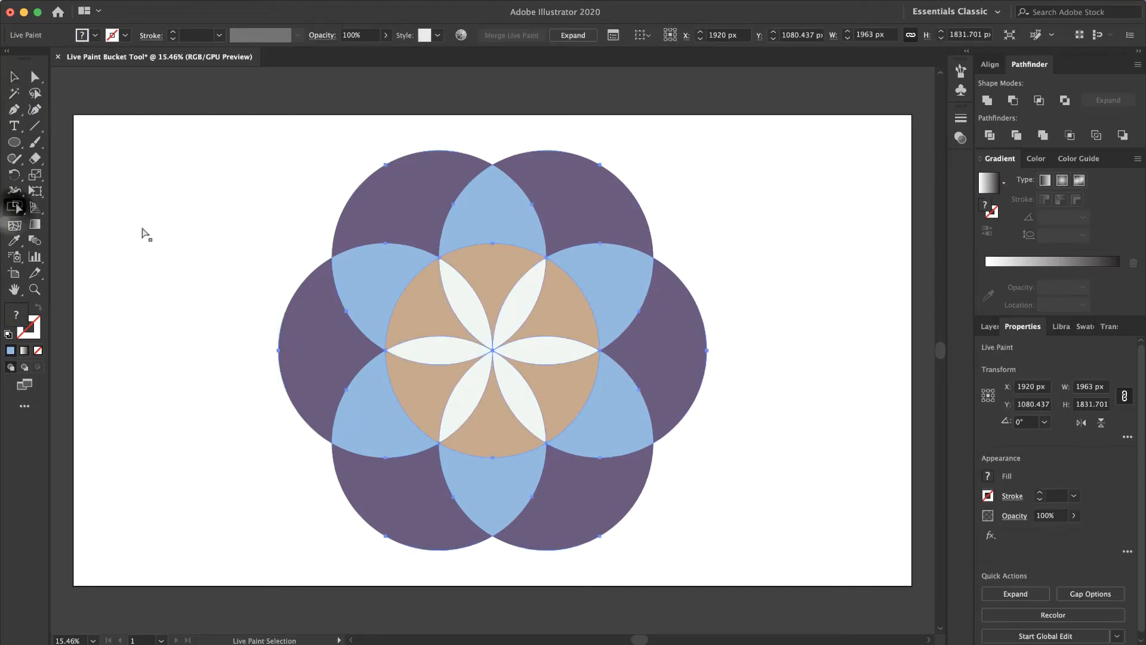
click(395, 210)
shift+click(308, 371)
shift+click(385, 485)
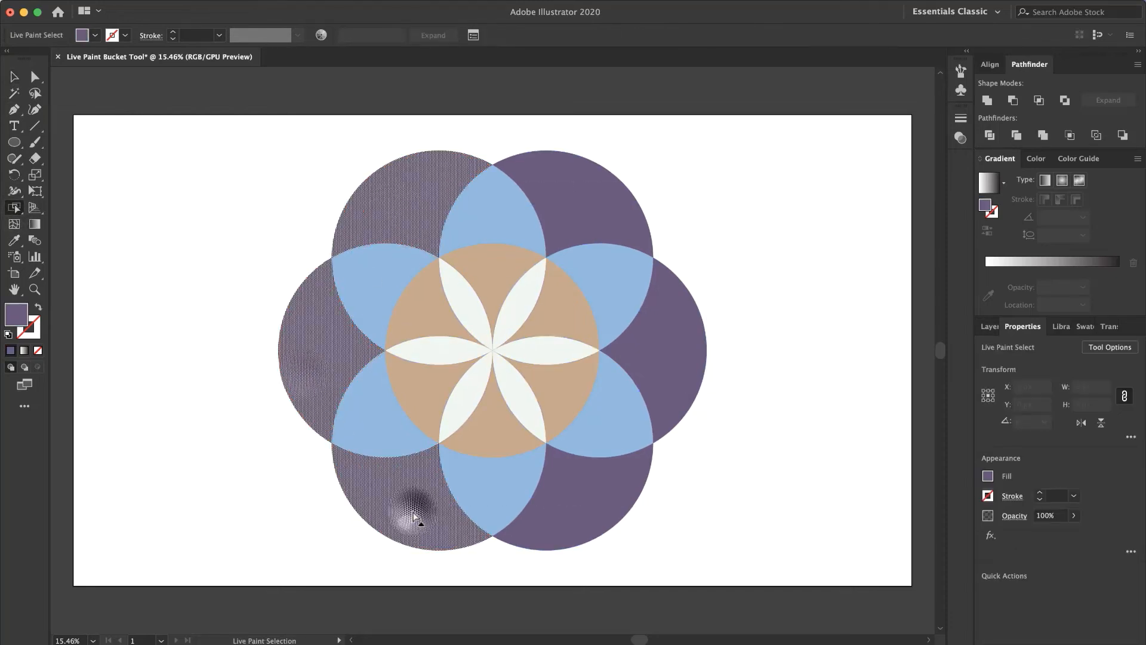
shift+click(573, 477)
shift+click(660, 352)
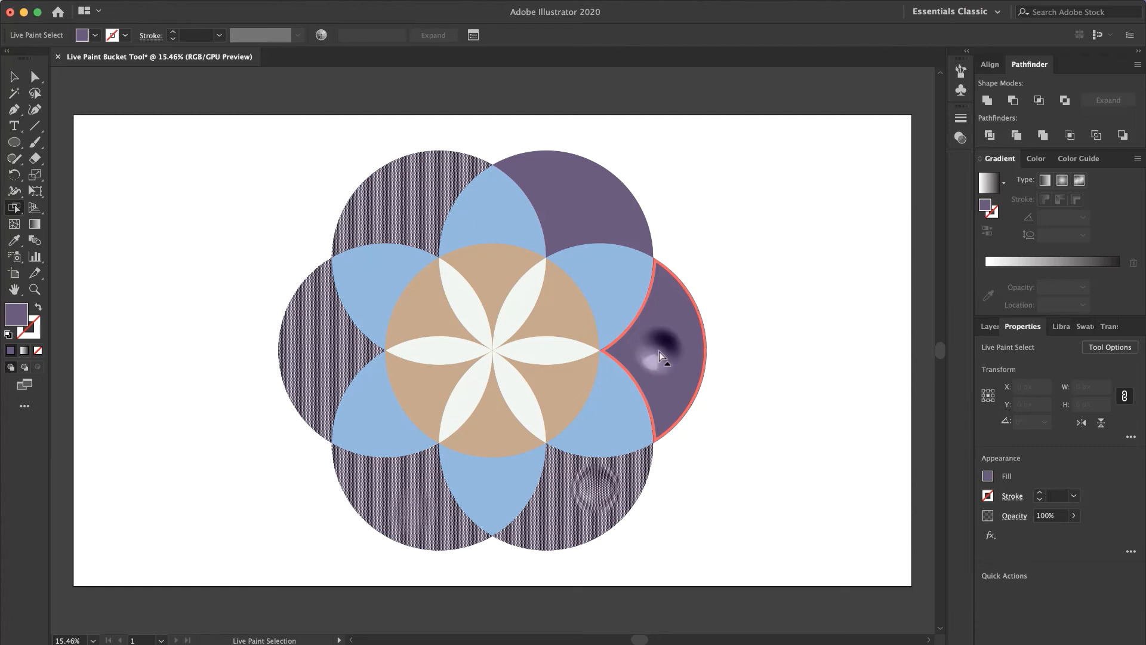
shift+click(589, 213)
double_click(20, 315)
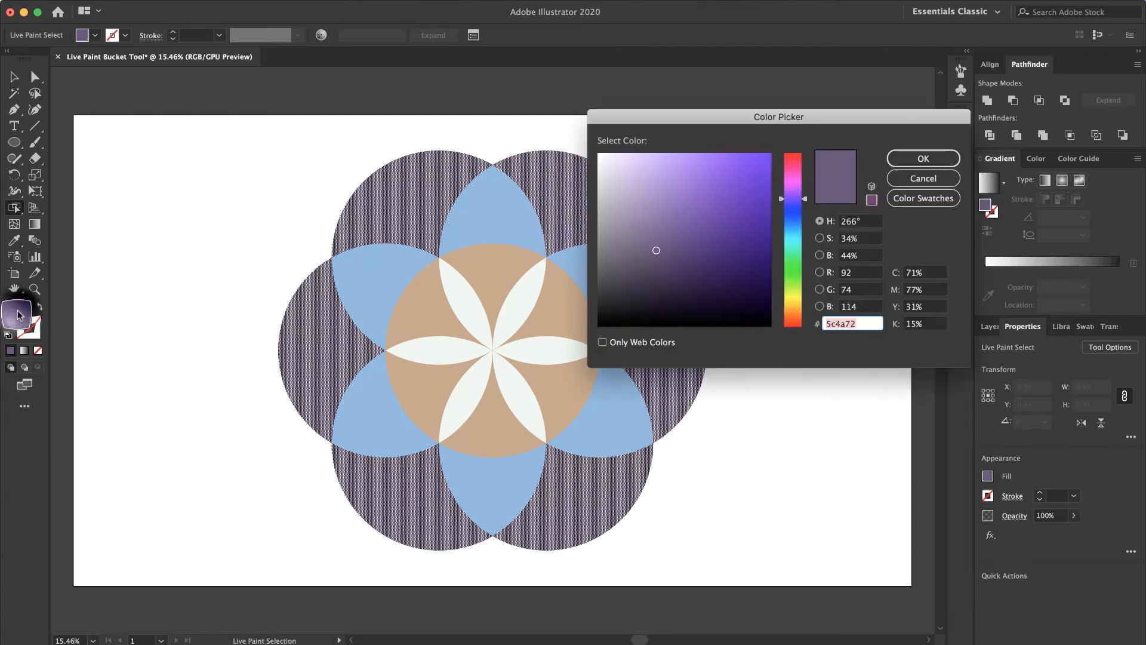
text(ebf2ea)
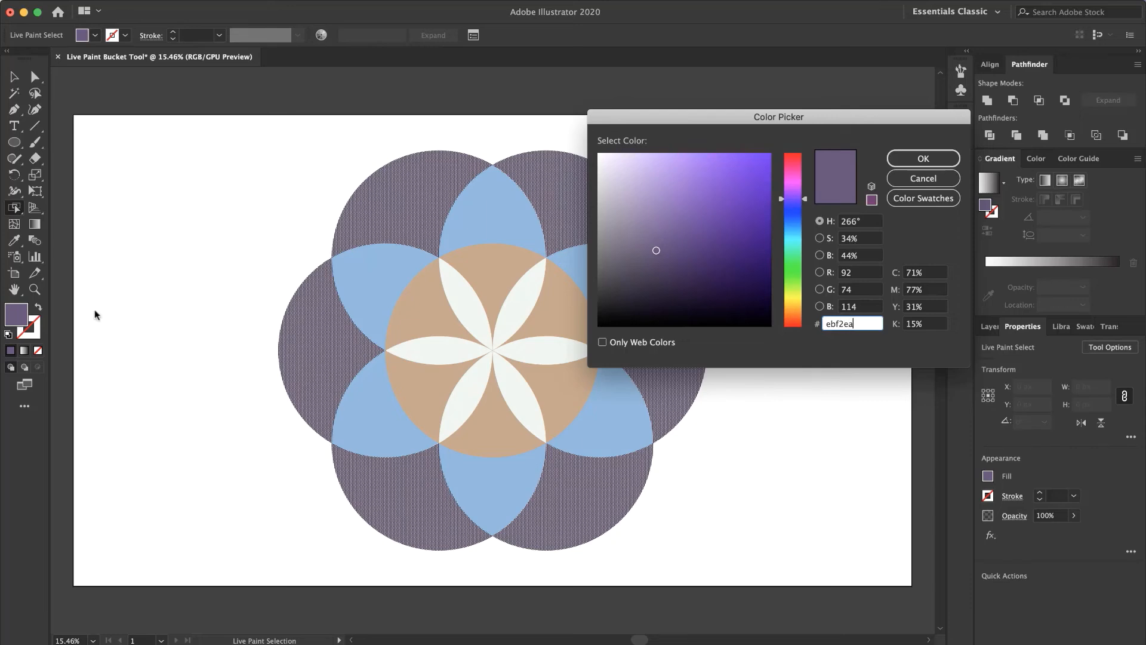
key(Return)
click(14, 76)
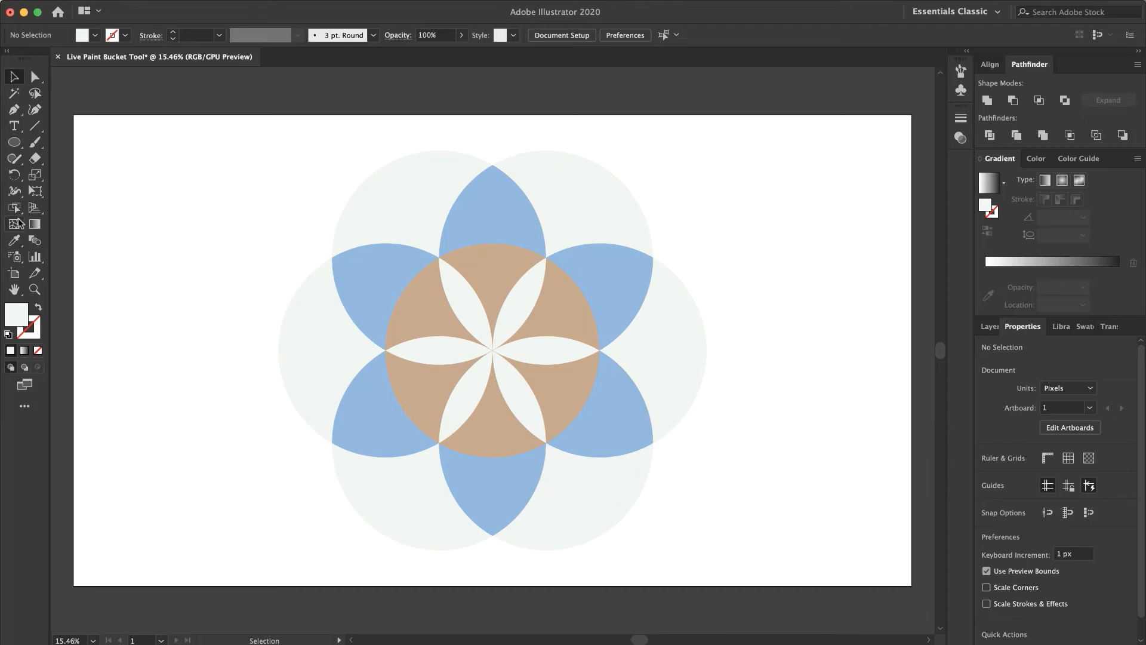
- Draw a 3840 by 2160 px off-white rectangle covering the whole artboard
click(14, 142)
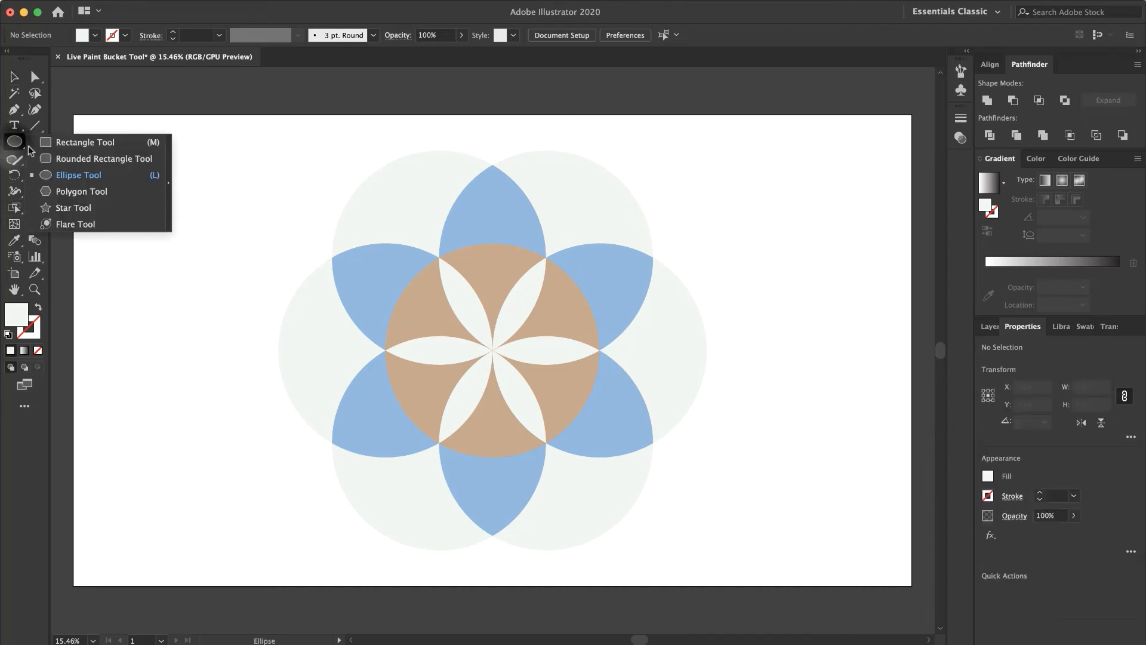
click(54, 144)
drag(73, 114, 768, 486)
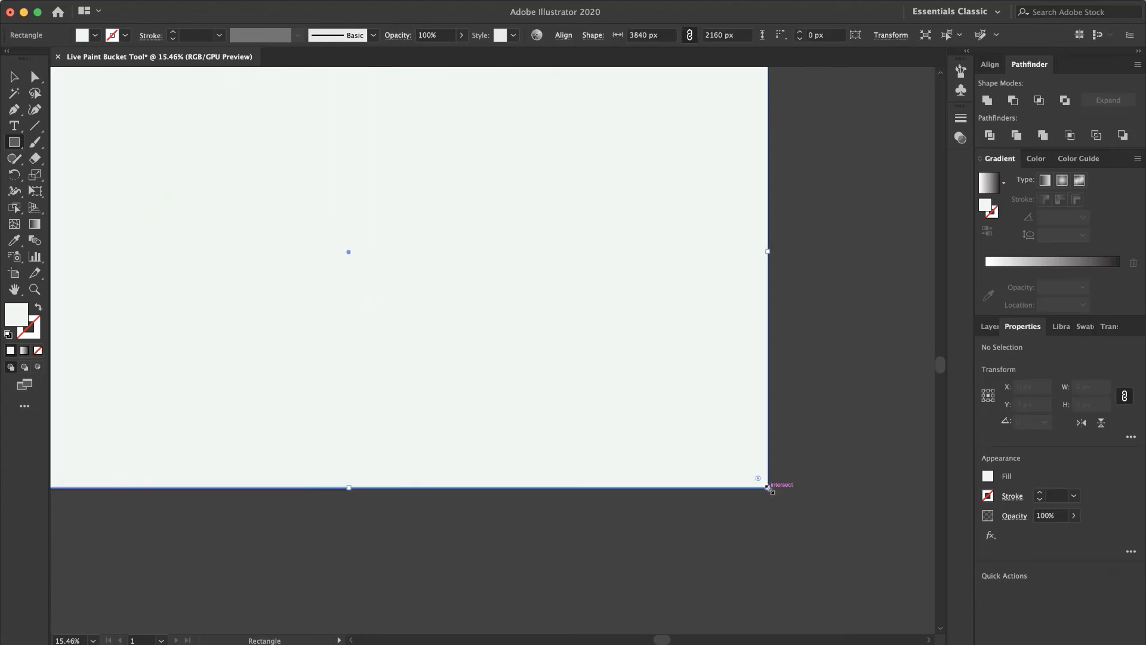
- Send the artboard-sized rectangle to the back, behind the flower
click(14, 76)
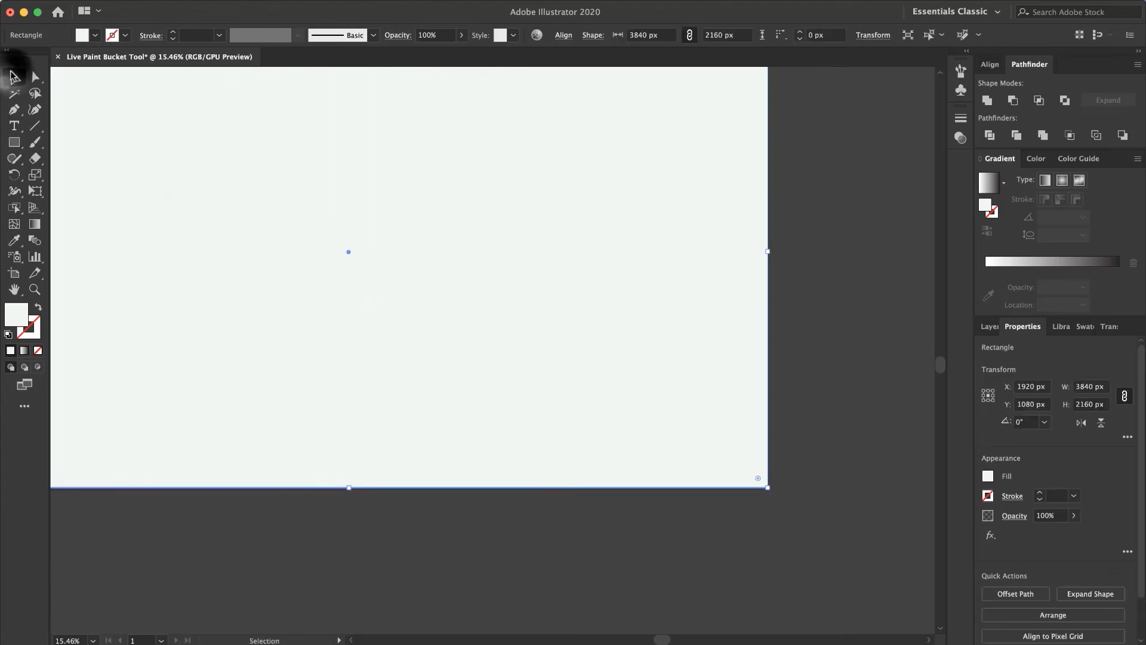
right_click(545, 339)
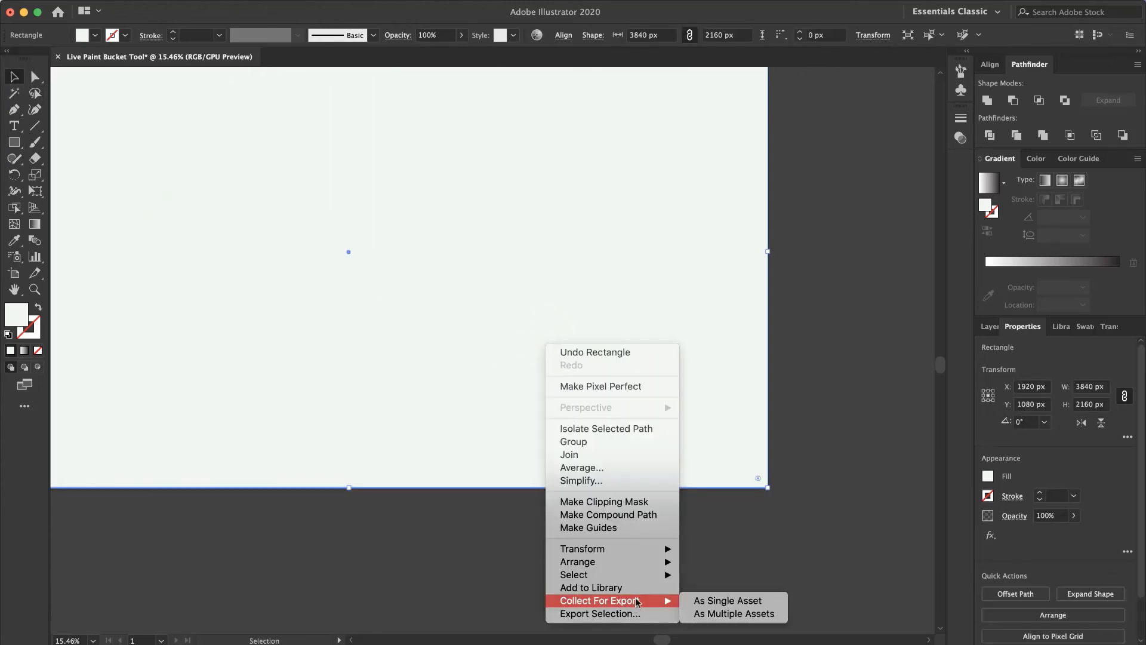
mouse_move(644, 564)
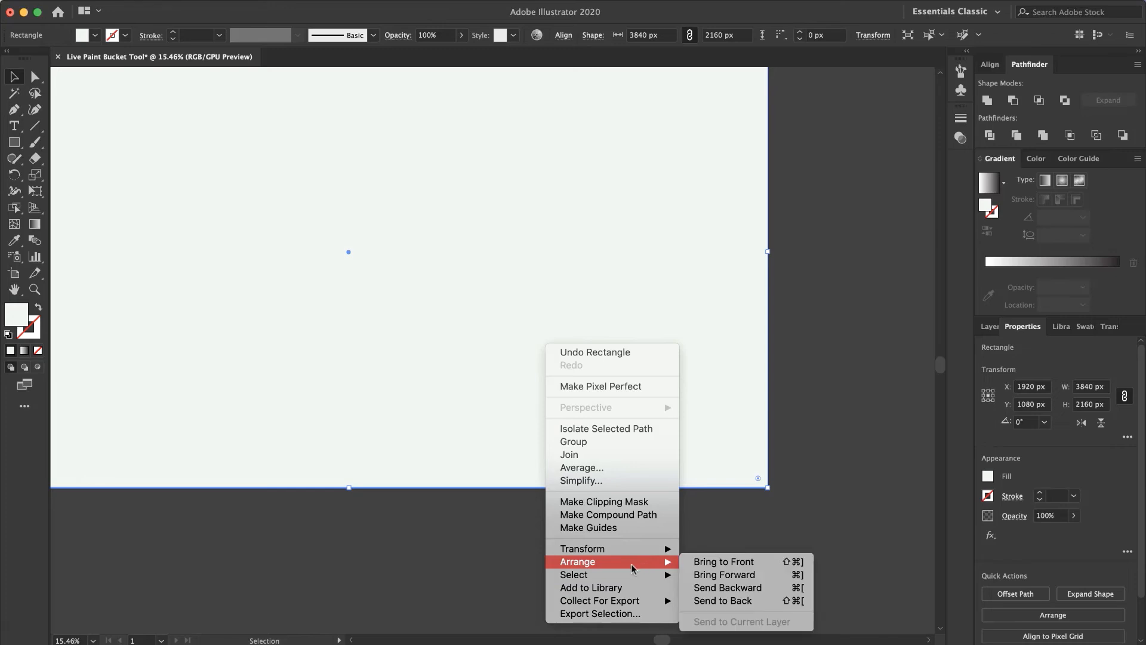
click(723, 602)
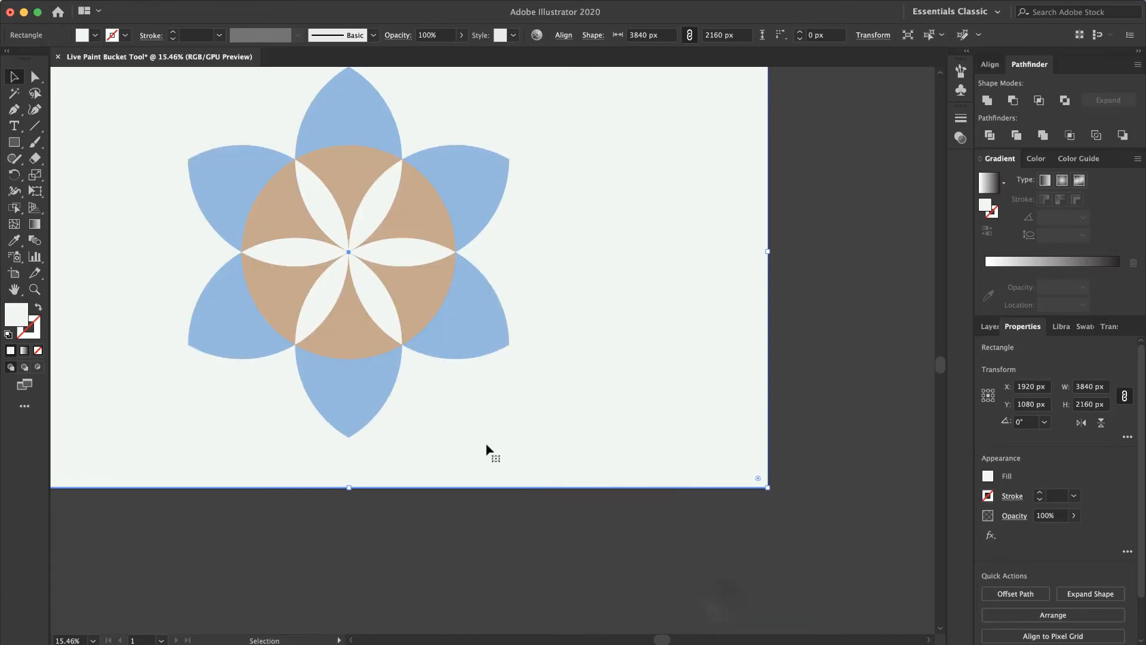
- Fill the background rectangle with the very dark gray swatch next to black
scroll(487, 444, left, 4)
scroll(487, 444, up, 2)
scroll(486, 448, left, 2)
scroll(487, 448, up, 1)
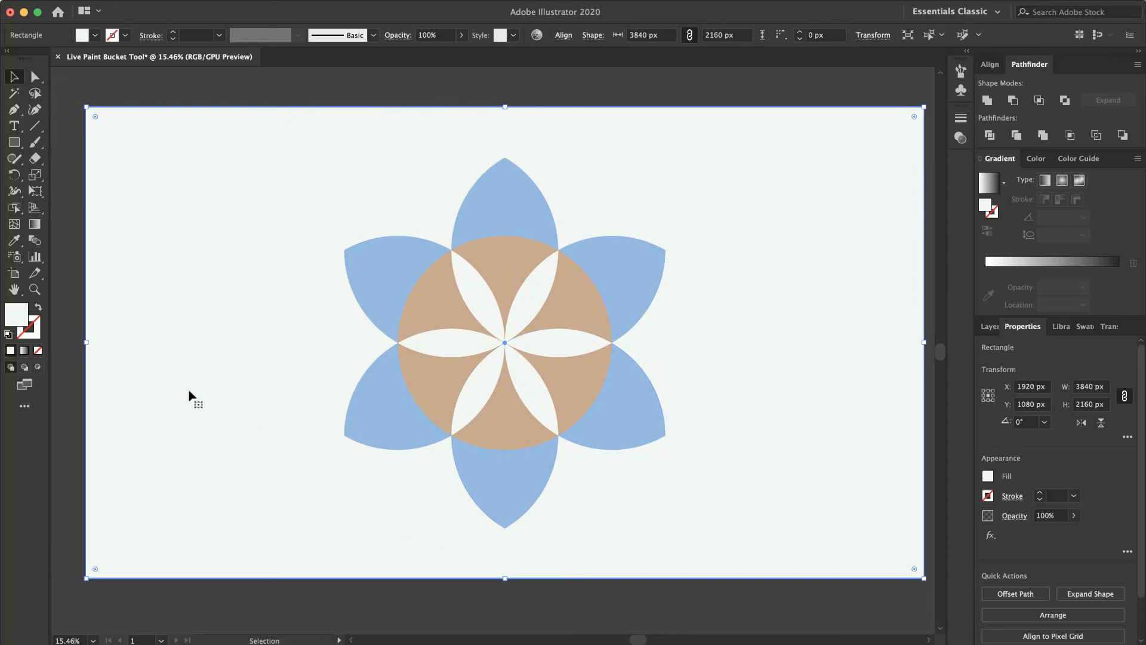
click(95, 34)
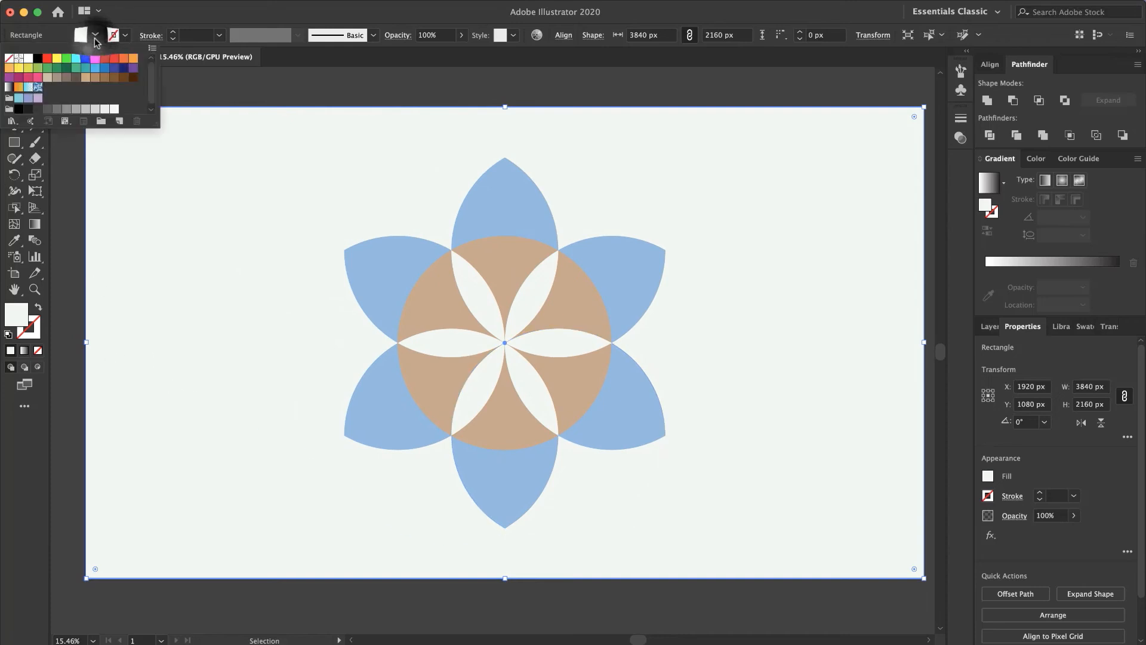
click(36, 110)
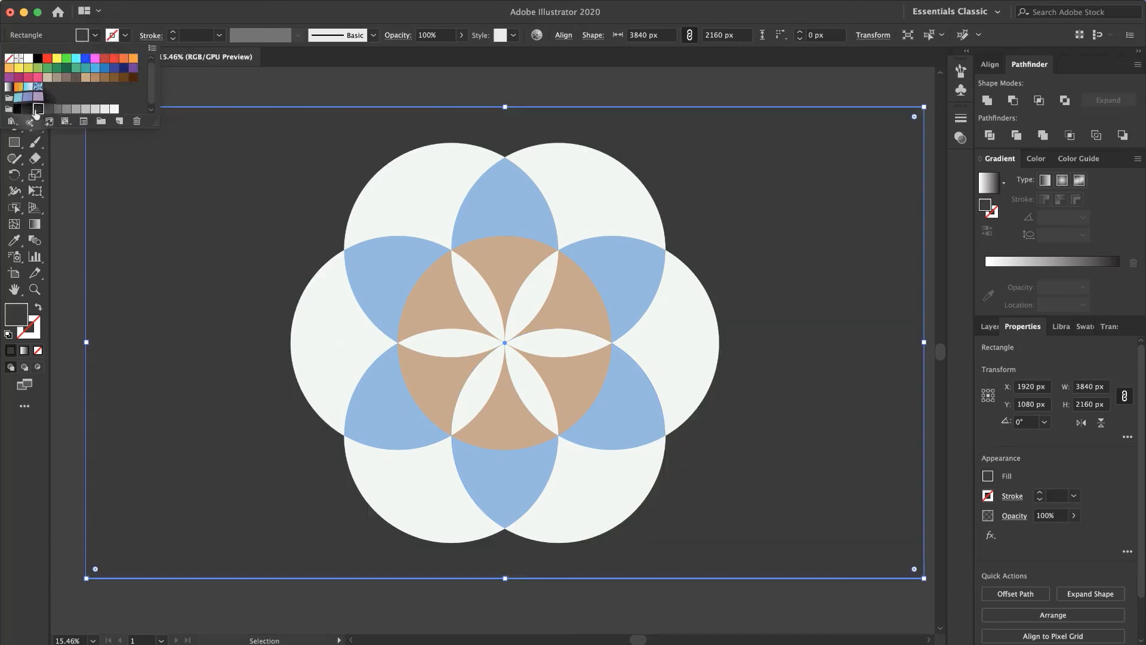
click(28, 110)
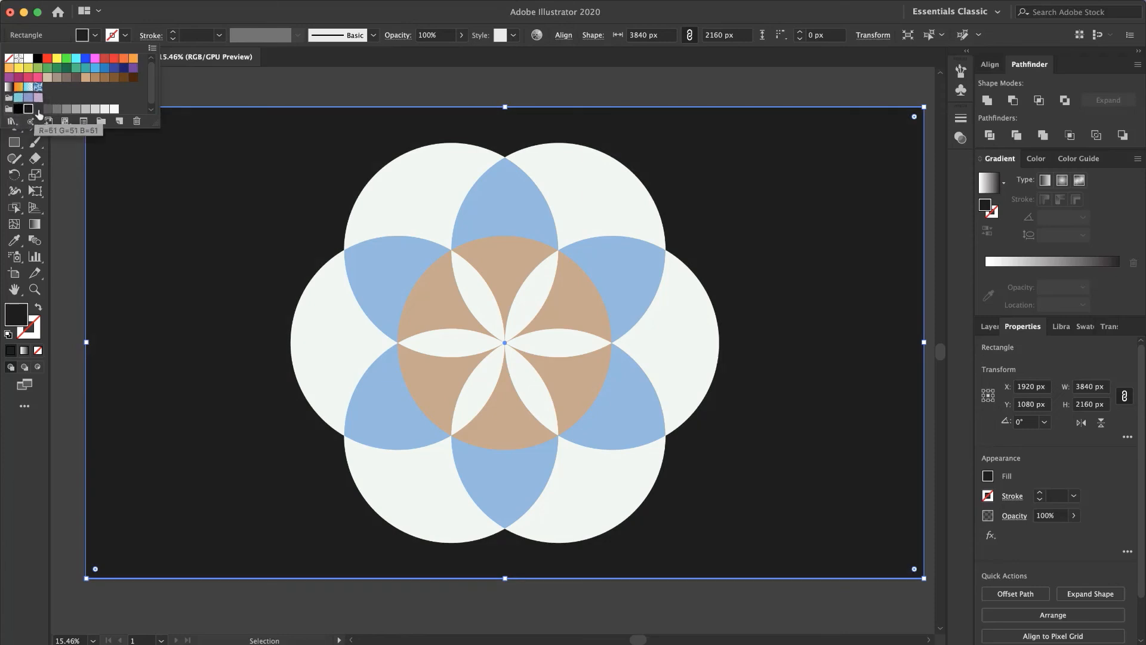
click(70, 176)
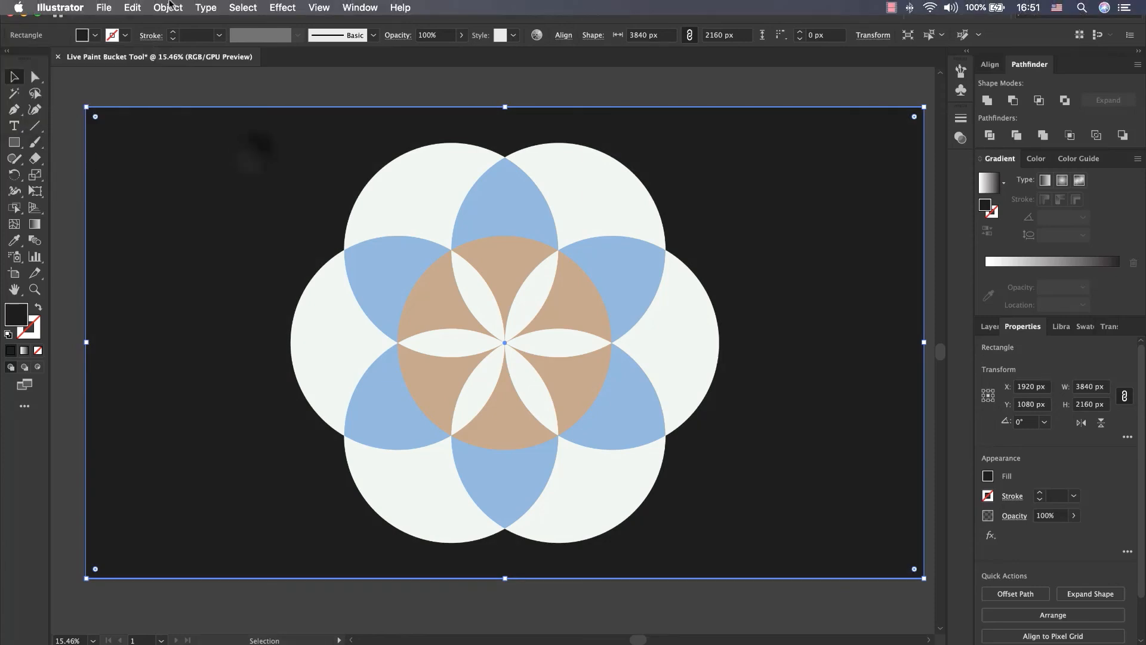
- Lock the dark background rectangle
click(169, 7)
mouse_move(225, 96)
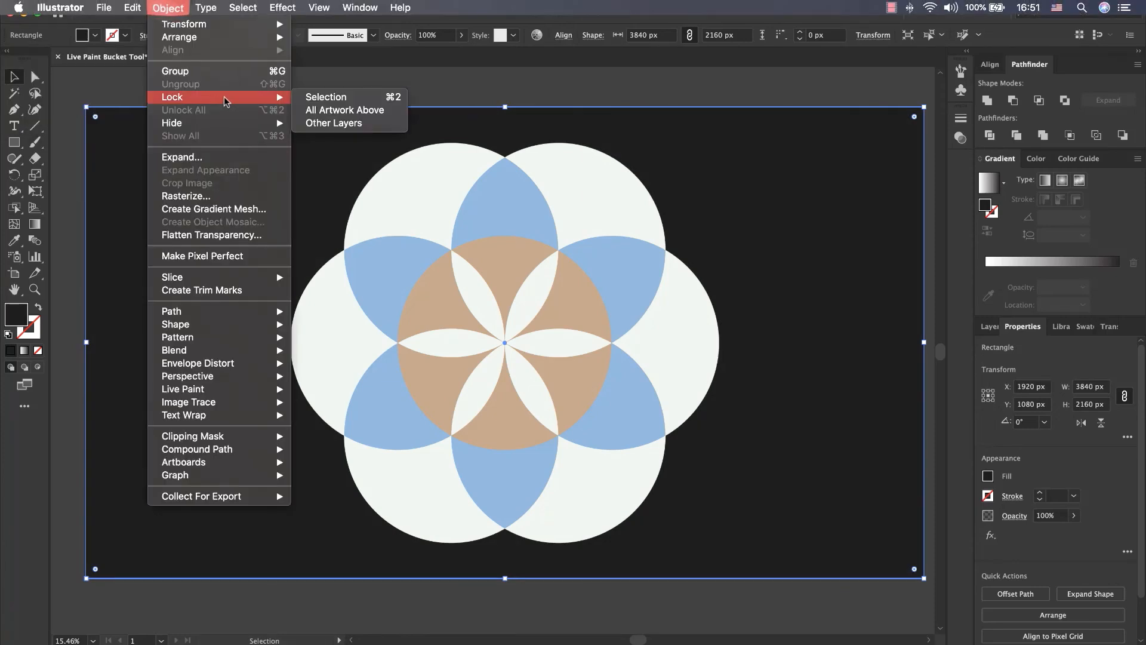
click(332, 94)
- Scale the flower's Live Paint group down proportionally about its center to about 1403 by 1310 px, and deselect it
mouse_move(315, 83)
mouse_down()
mouse_move(683, 460)
mouse_move(712, 557)
mouse_up()
drag(719, 143, 680, 203)
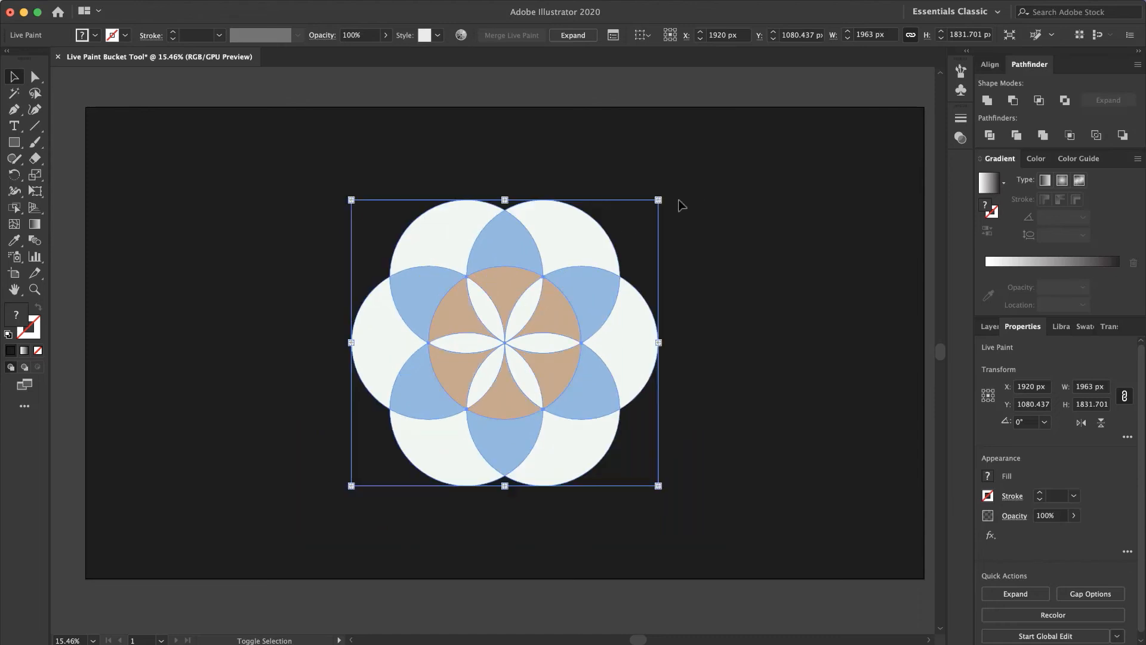
click(611, 107)
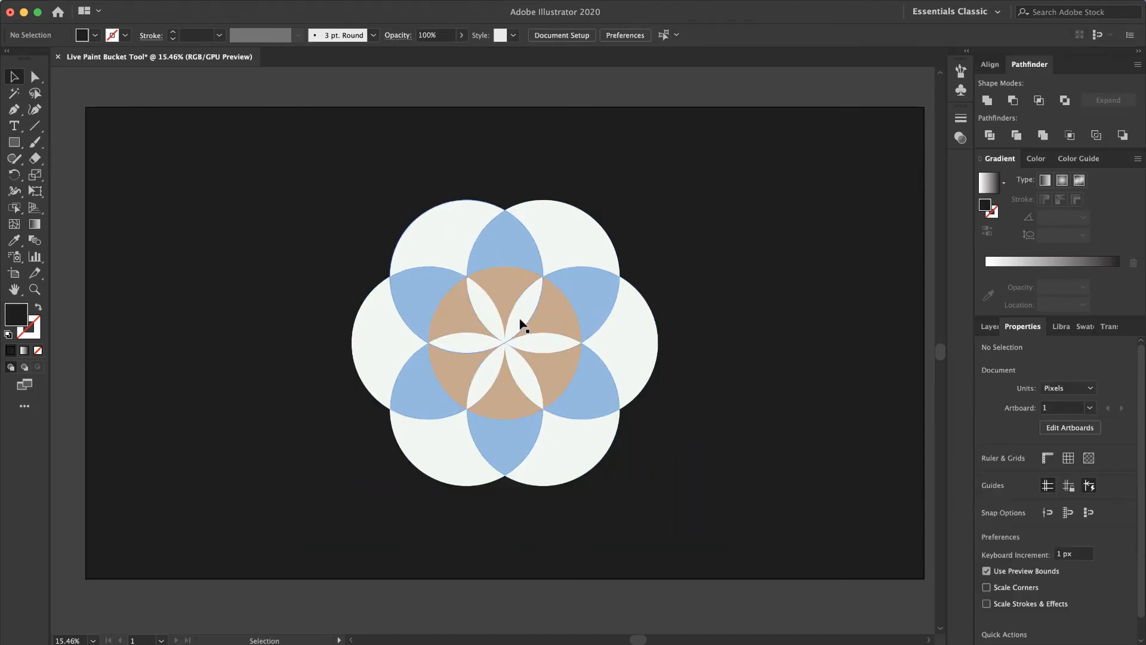
- Recolour the six narrow petals of the central circle with pale green d4dca9 using the Live Paint Selection tool
mouse_move(299, 162)
mouse_down()
mouse_move(530, 406)
mouse_move(696, 486)
mouse_up()
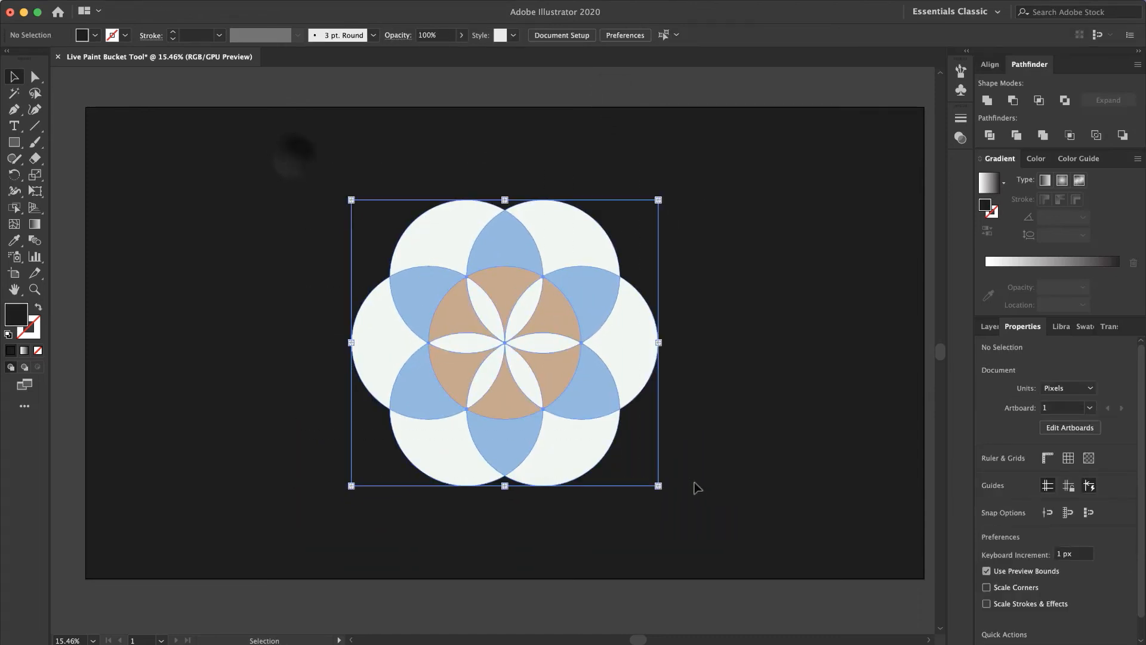
click(15, 208)
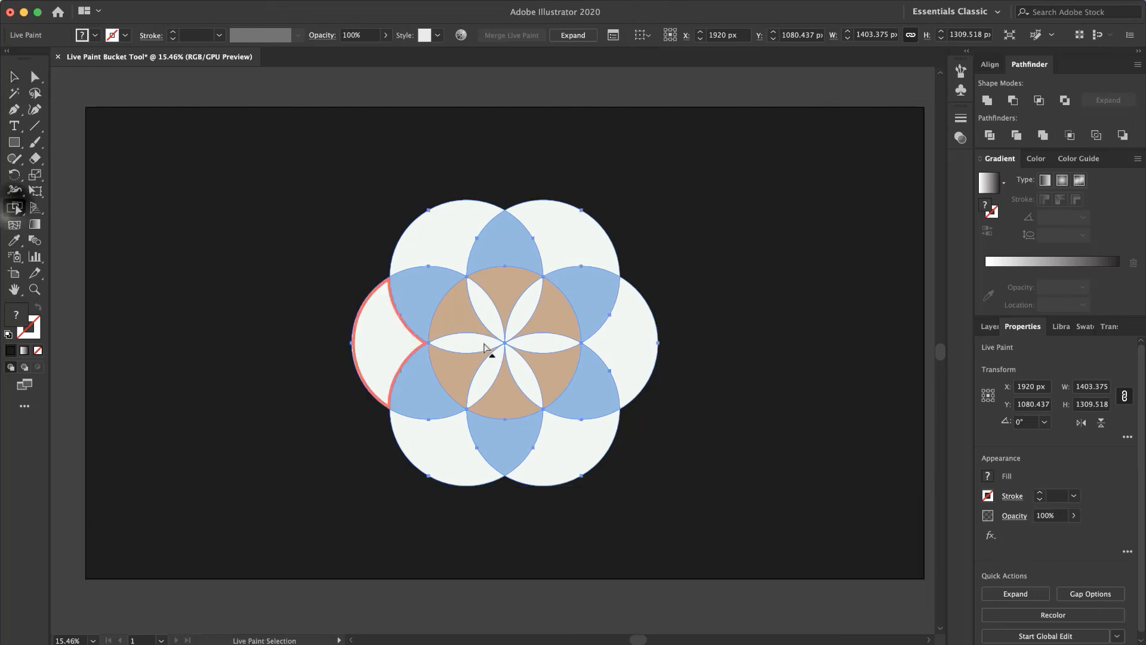
click(482, 311)
shift+click(460, 341)
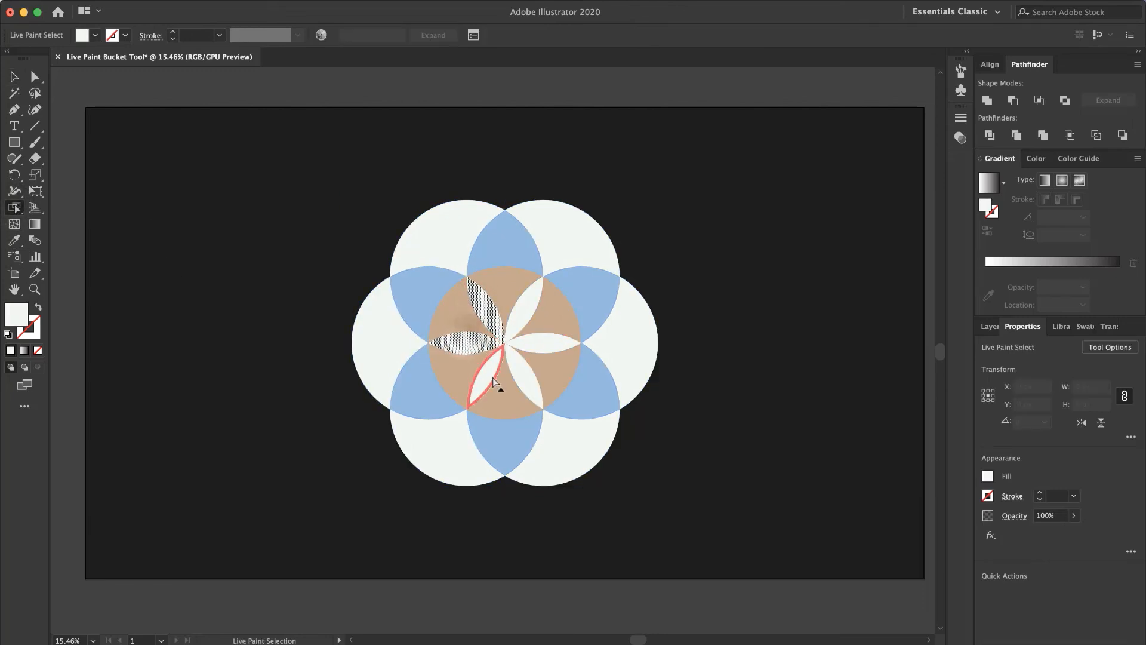
shift+click(493, 377)
shift+click(521, 382)
shift+click(540, 344)
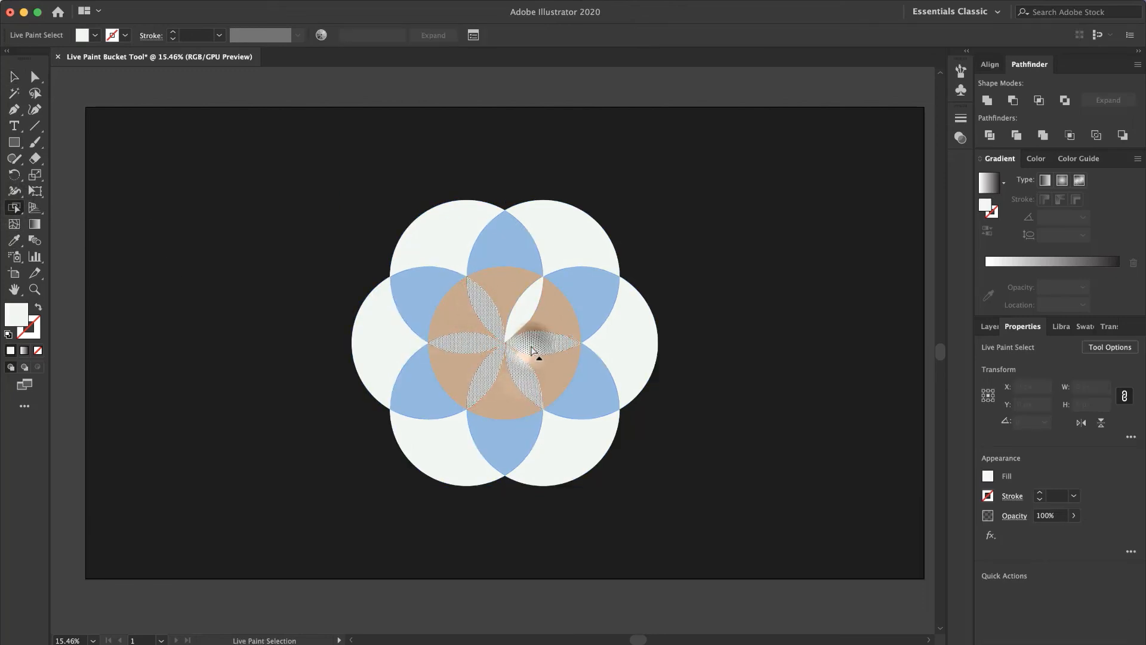
shift+click(521, 312)
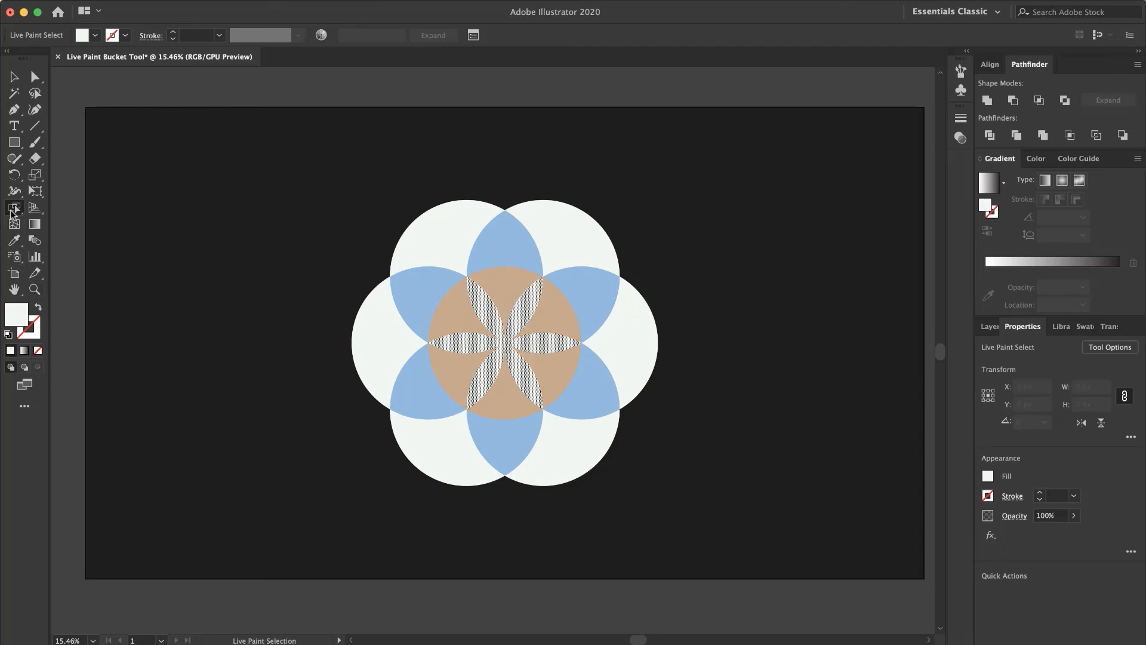
double_click(18, 324)
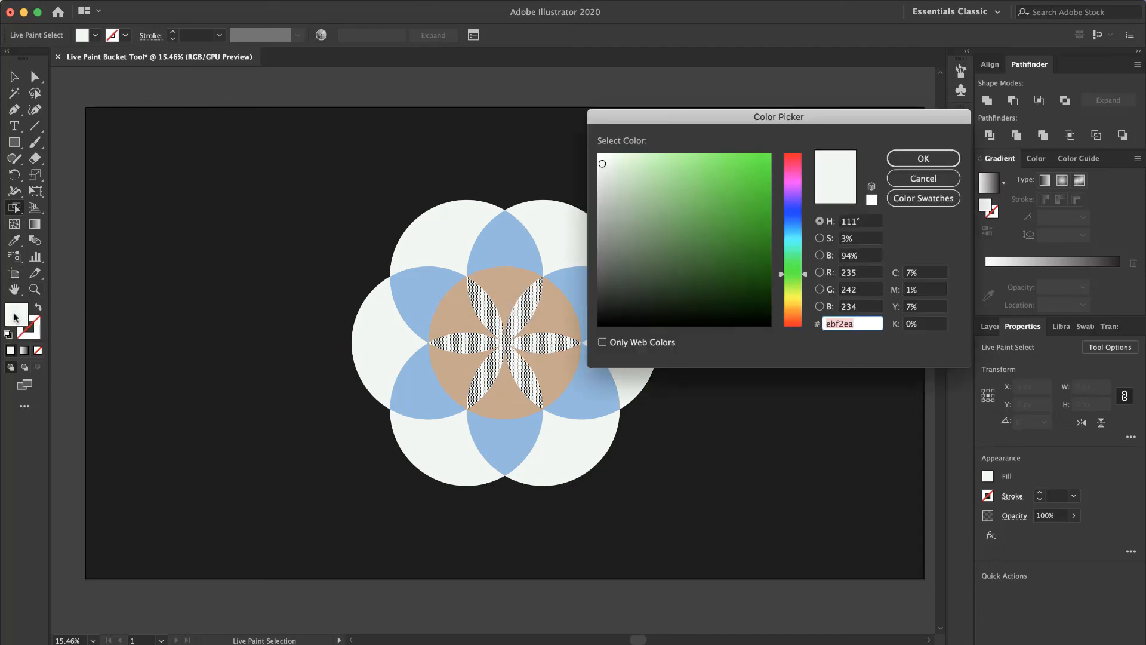
text(d4dca9)
key(Return)
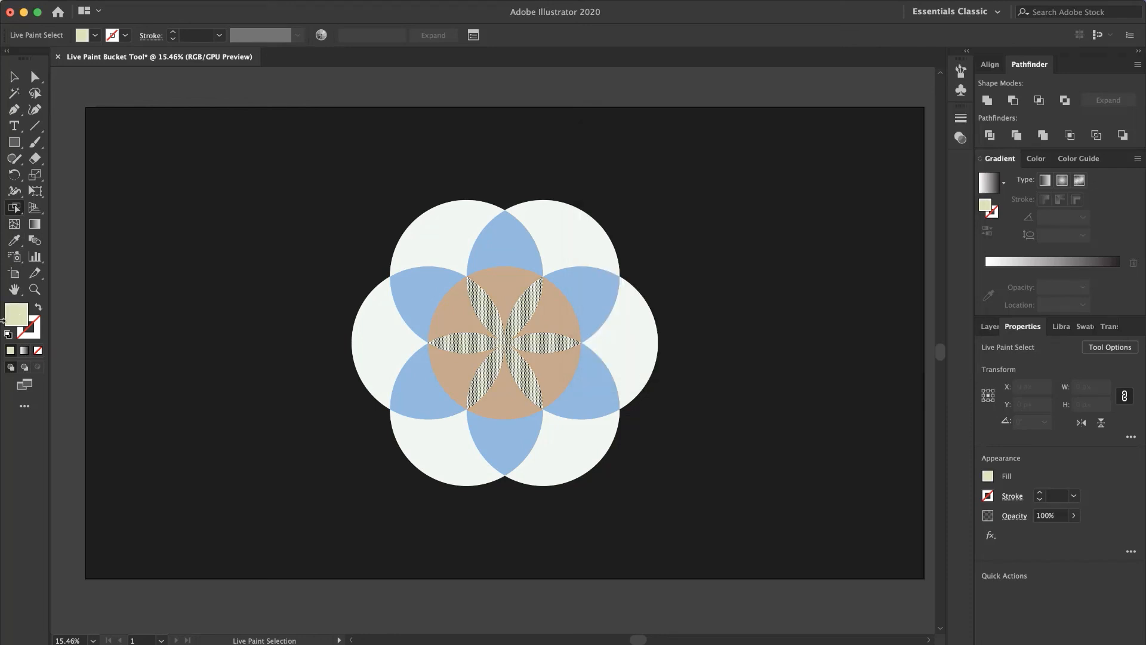
click(14, 76)
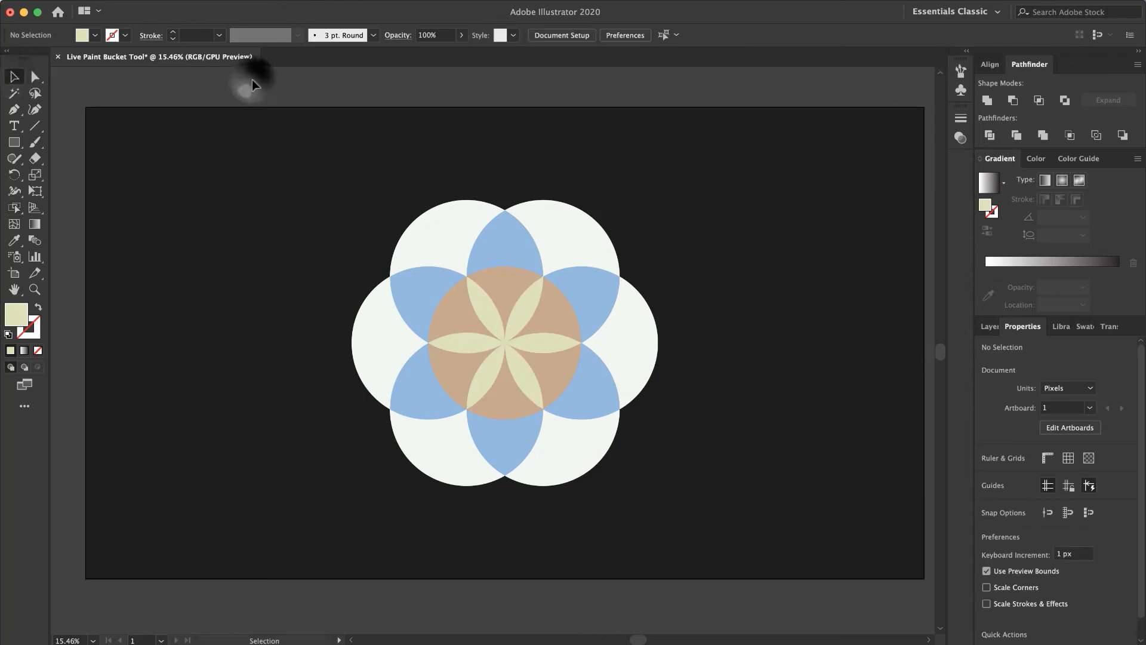